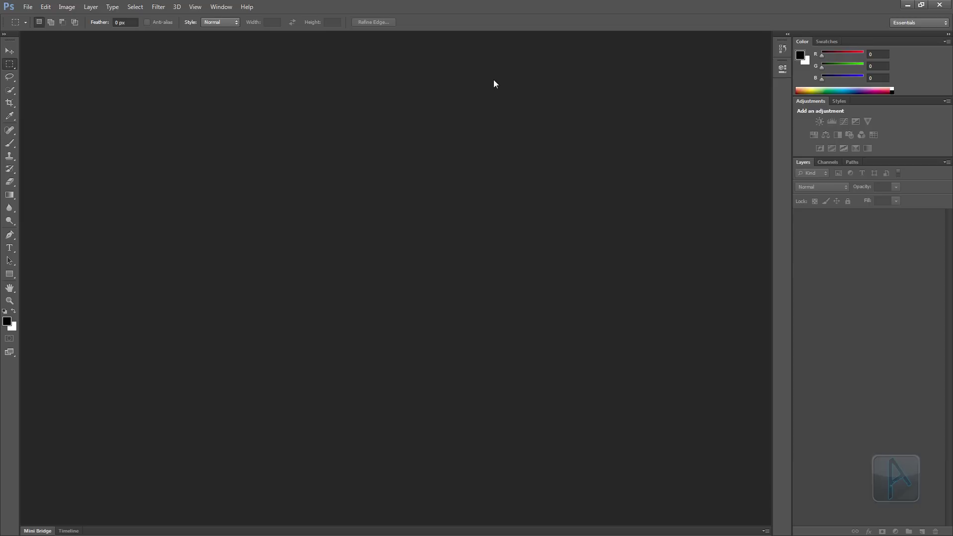
# Step: Look at the Film & Video new-document preset, then cancel without creating a document
pyautogui.click(28, 6)
pyautogui.click(34, 23)
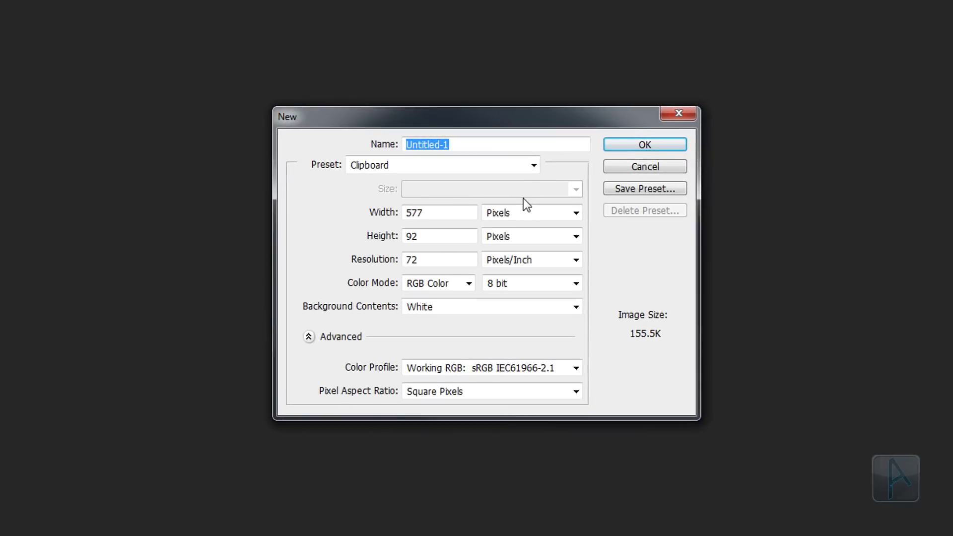
pyautogui.click(498, 161)
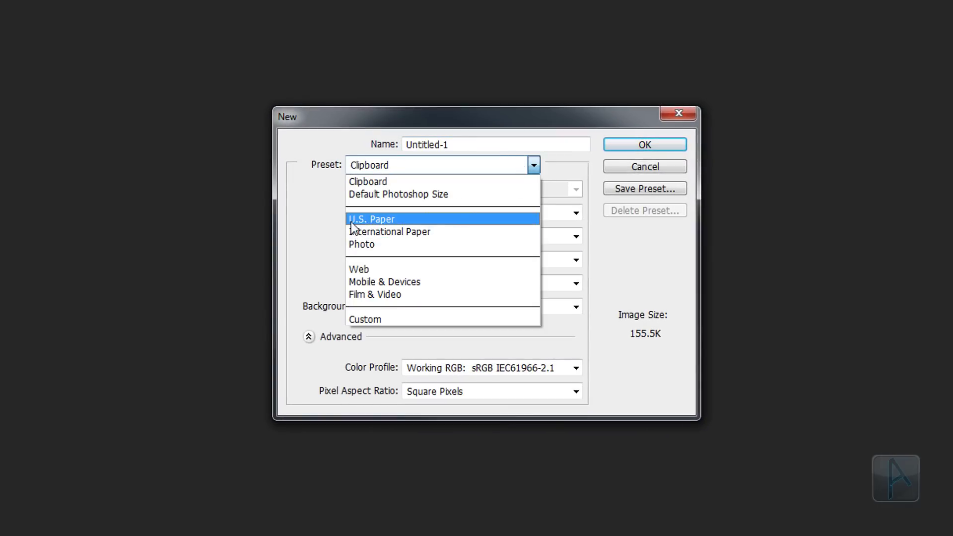
pyautogui.click(431, 294)
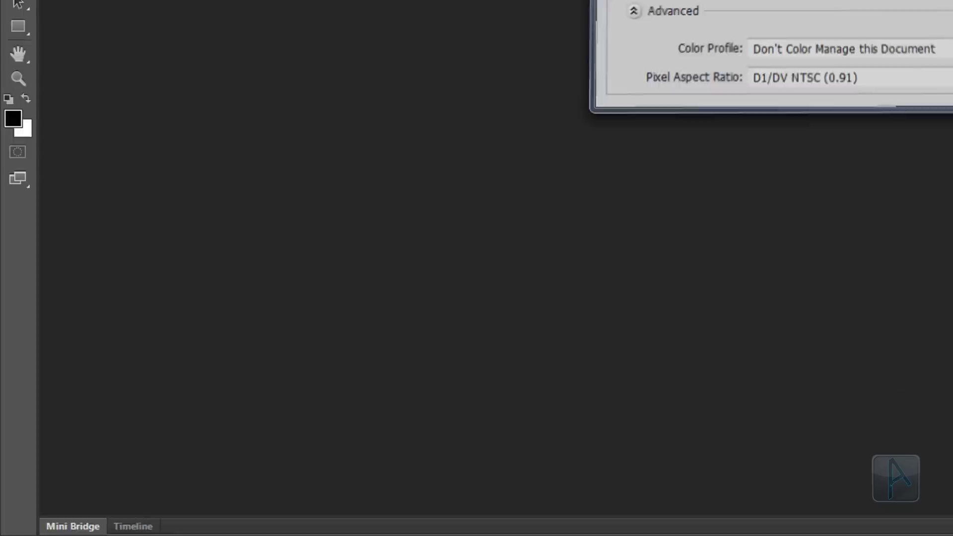
pyautogui.click(665, 168)
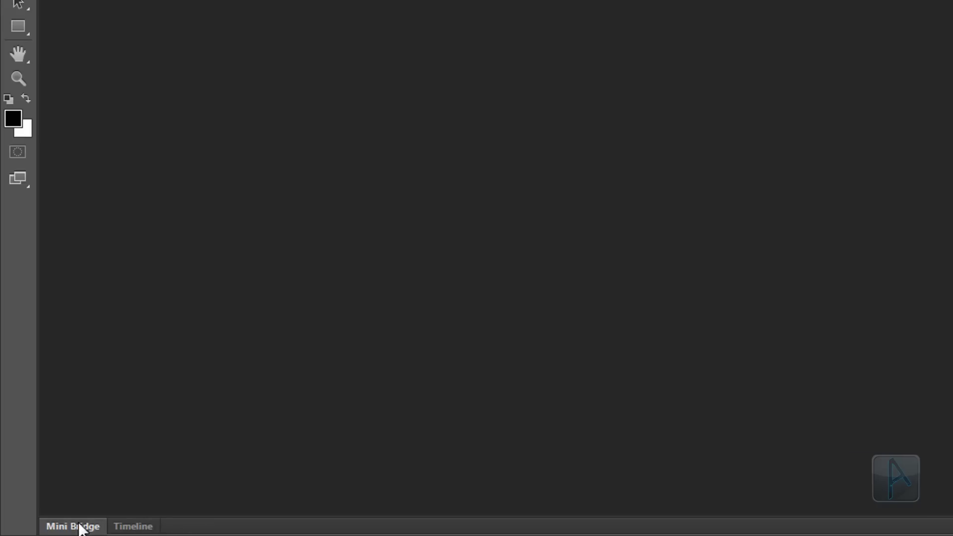
# Step: Open the Cats folder in the Mini Bridge file browser
pyautogui.click(81, 527)
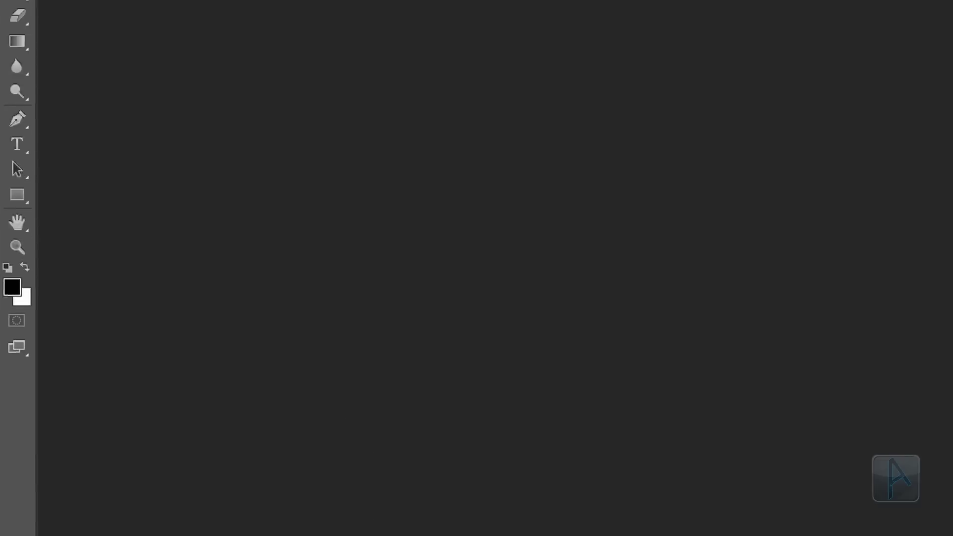
pyautogui.click(50, 13)
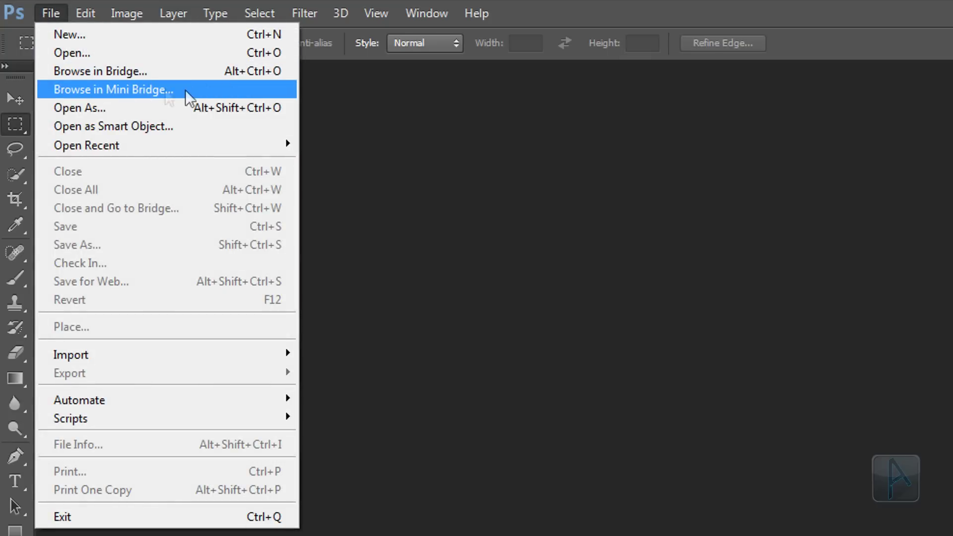
pyautogui.click(149, 90)
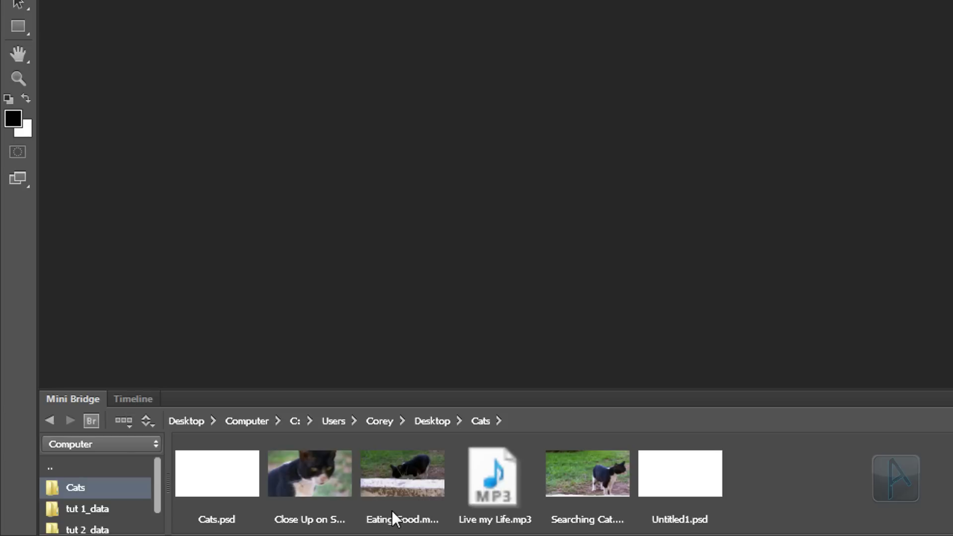
# Step: Select the Close Up on Search, Eating Food and Searching Cat clips and right-click them
pyautogui.click(318, 474)
pyautogui.keyDown('shift'); pyautogui.click(385, 478); pyautogui.keyUp('shift')
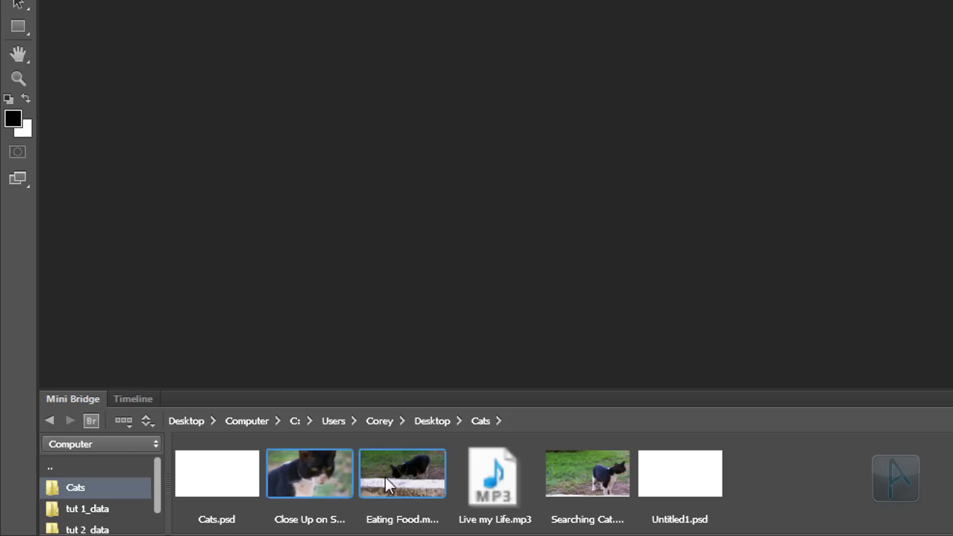
pyautogui.keyDown('ctrl'); pyautogui.click(571, 478); pyautogui.keyUp('ctrl')
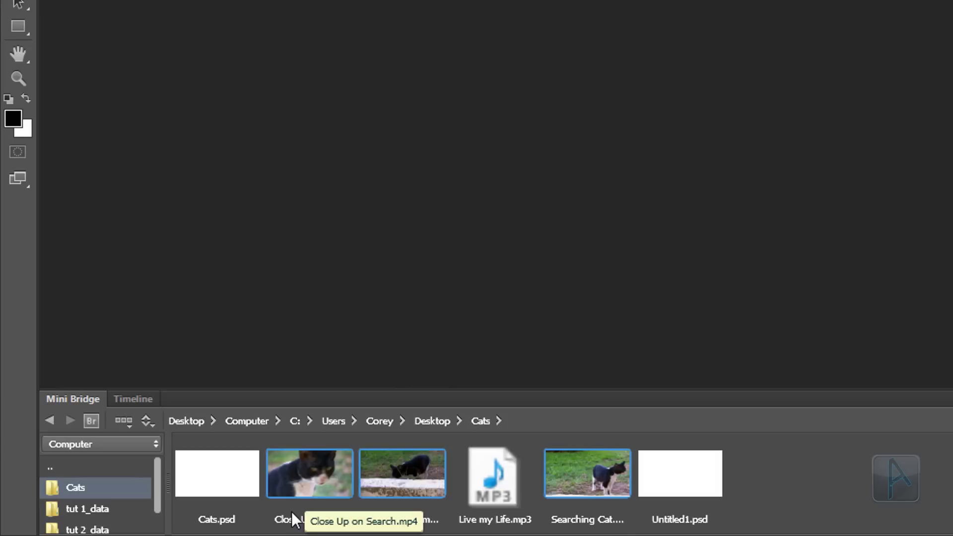
pyautogui.rightClick(585, 461)
# Step: Use Photoshop > Load Files into Photoshop Layers to bring the three selected cat clips into one document
pyautogui.moveTo(647, 452)
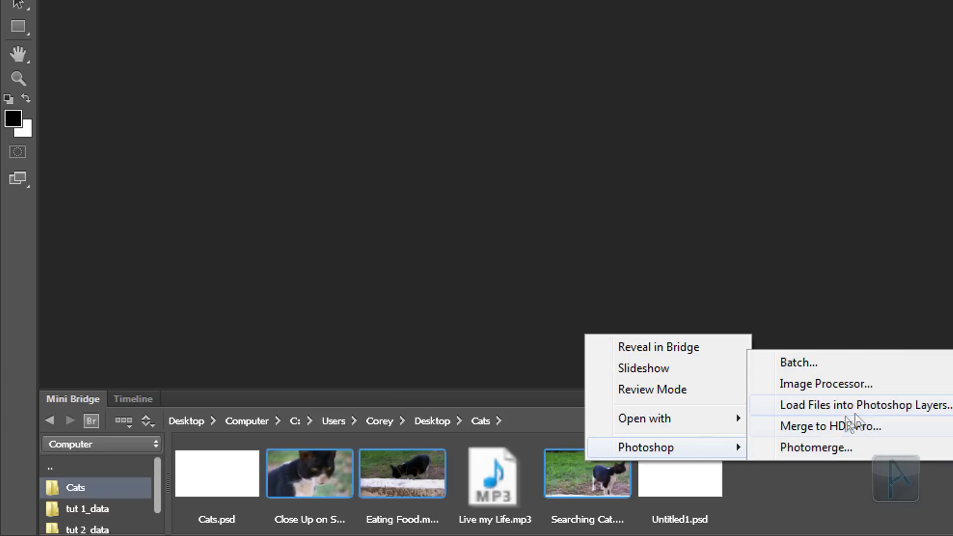
pyautogui.click(897, 407)
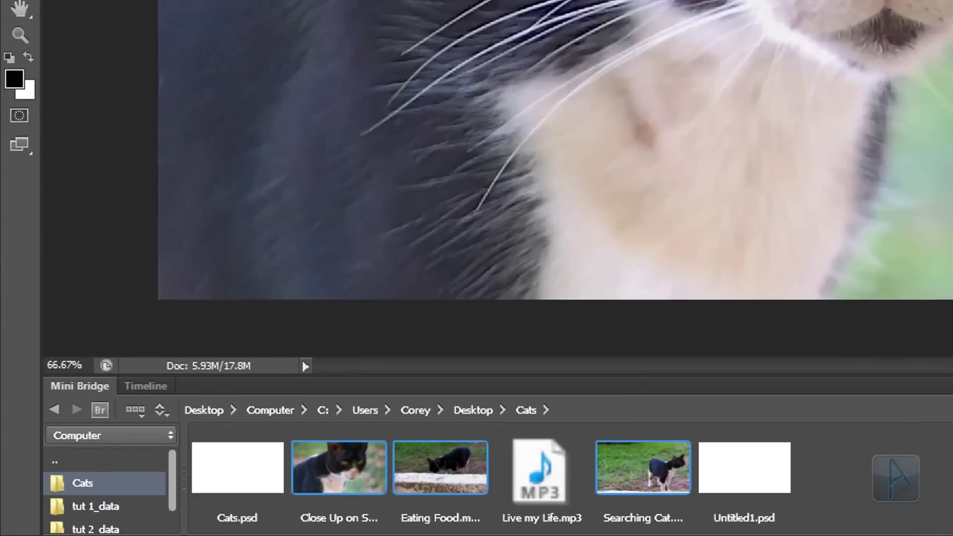
# Step: Show the Timeline panel listing the cat clip tracks, with Window > Timeline checked
pyautogui.click(142, 387)
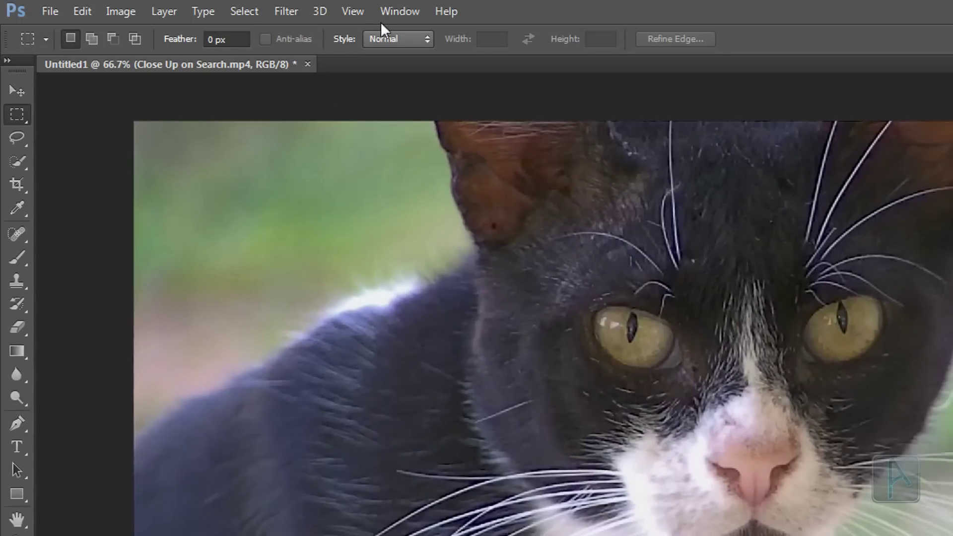
pyautogui.click(400, 11)
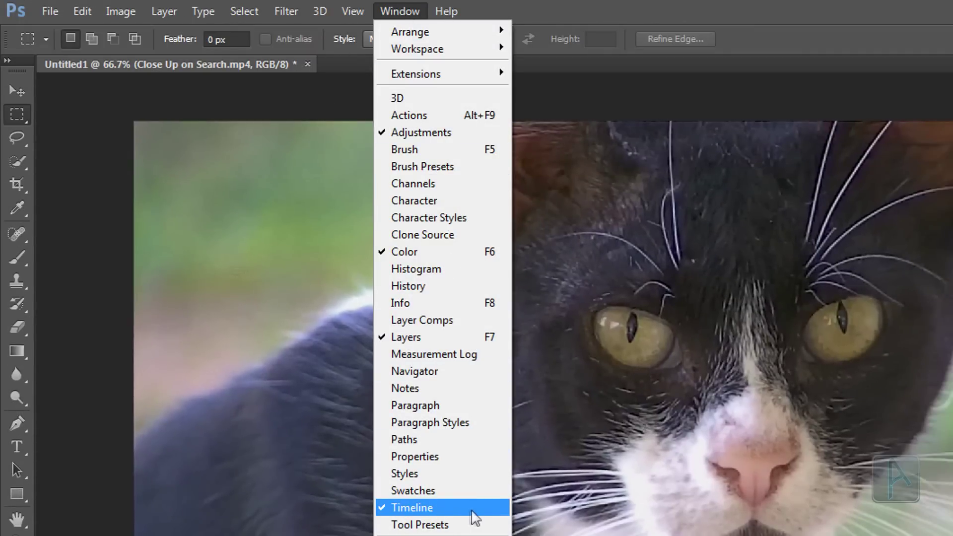
pyautogui.click(450, 511)
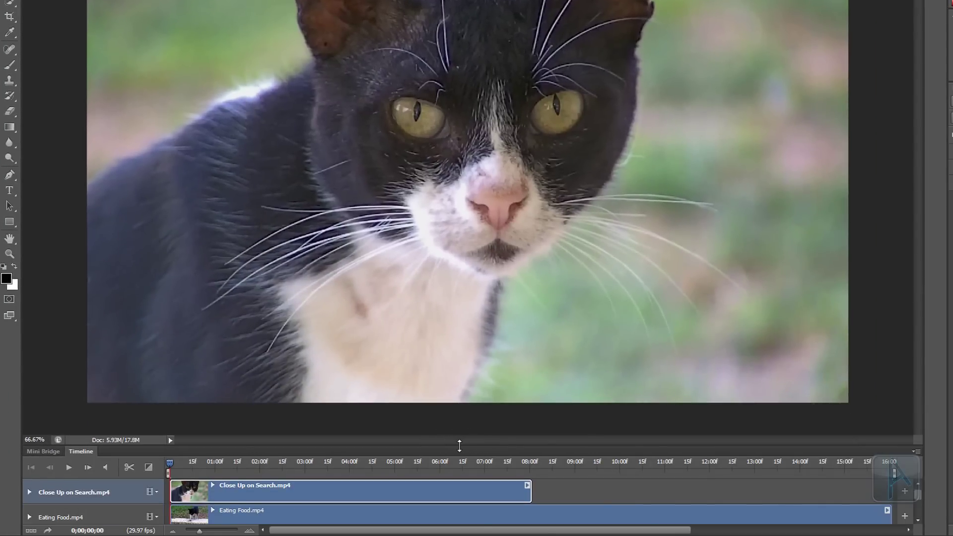
# Step: Enlarge the timeline, select all three clip tracks and apply New Video Group from Clips
pyautogui.moveTo(459, 446); pyautogui.dragTo(465, 390)
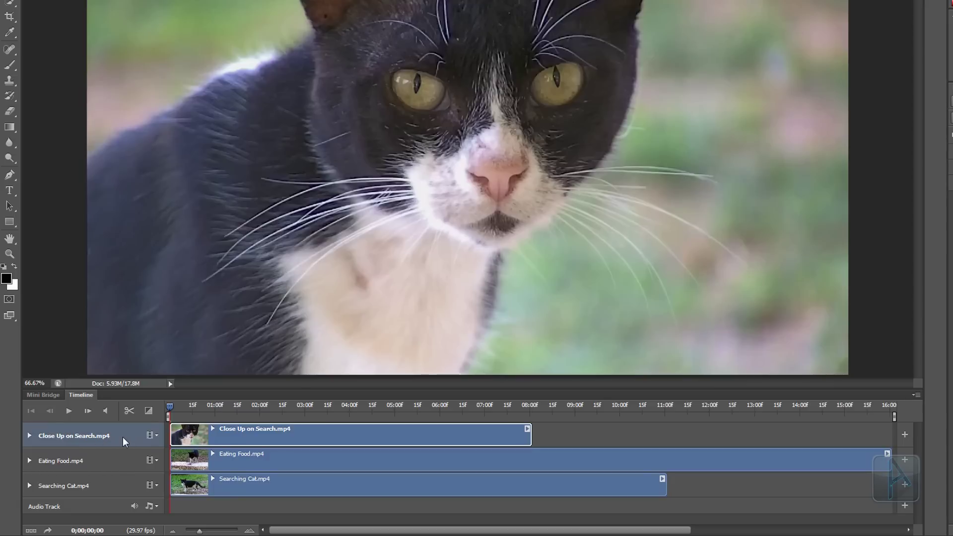
pyautogui.keyDown('shift'); pyautogui.click(114, 487); pyautogui.keyUp('shift')
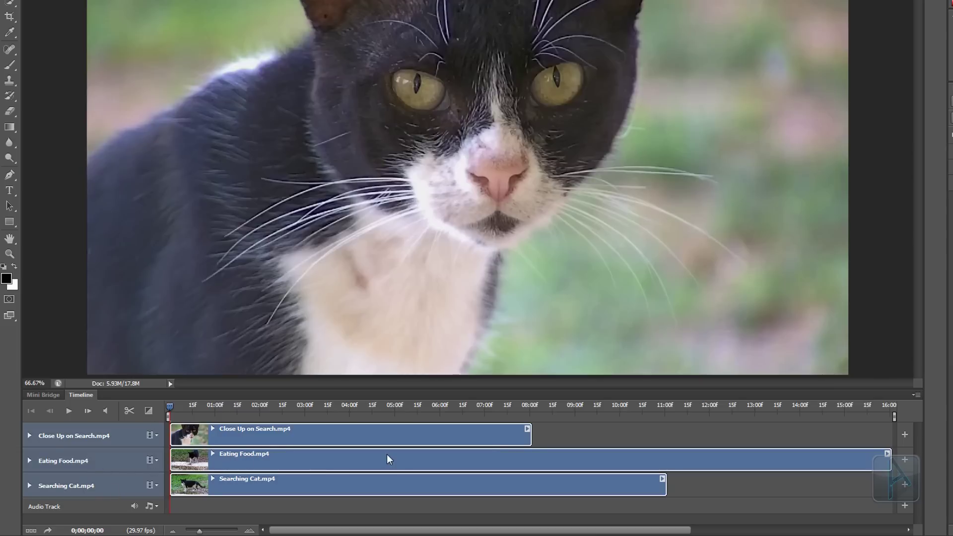
pyautogui.click(155, 463)
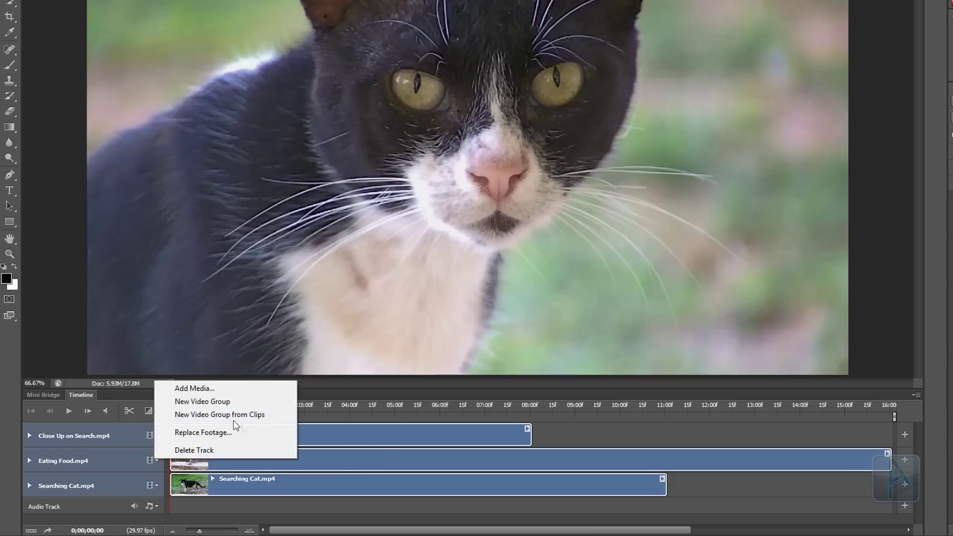
pyautogui.click(288, 420)
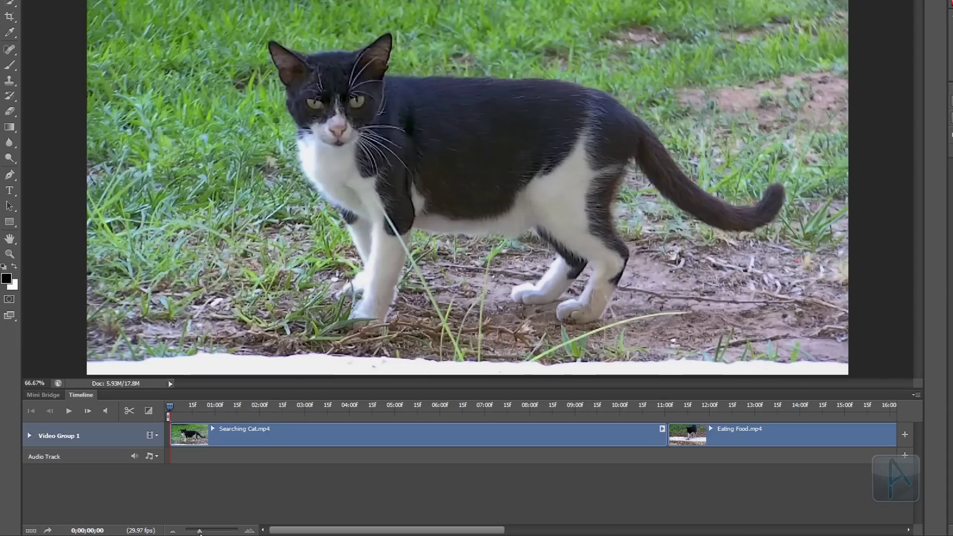
pyautogui.moveTo(199, 532); pyautogui.dragTo(194, 532)
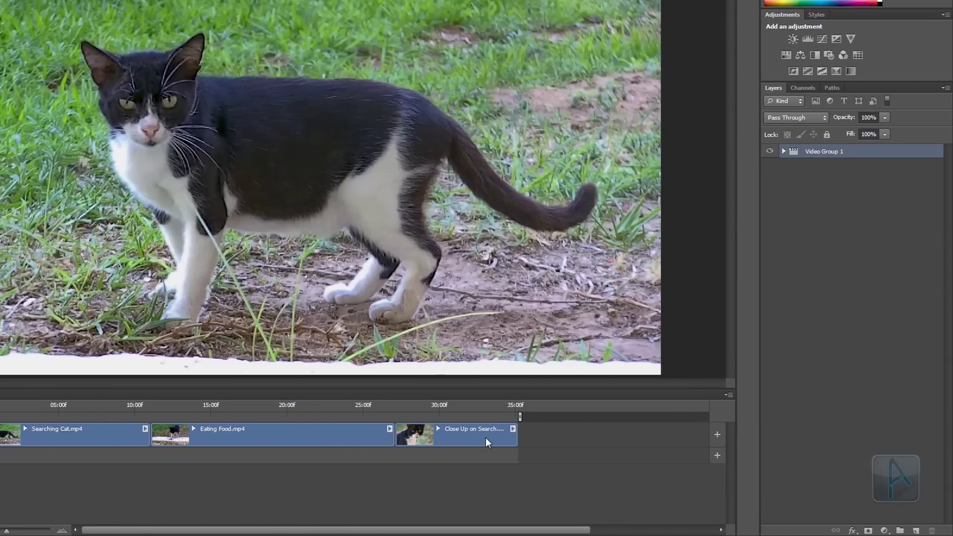
# Step: Expand Video Group 1 in the Layers panel to list its three clips
pyautogui.click(784, 152)
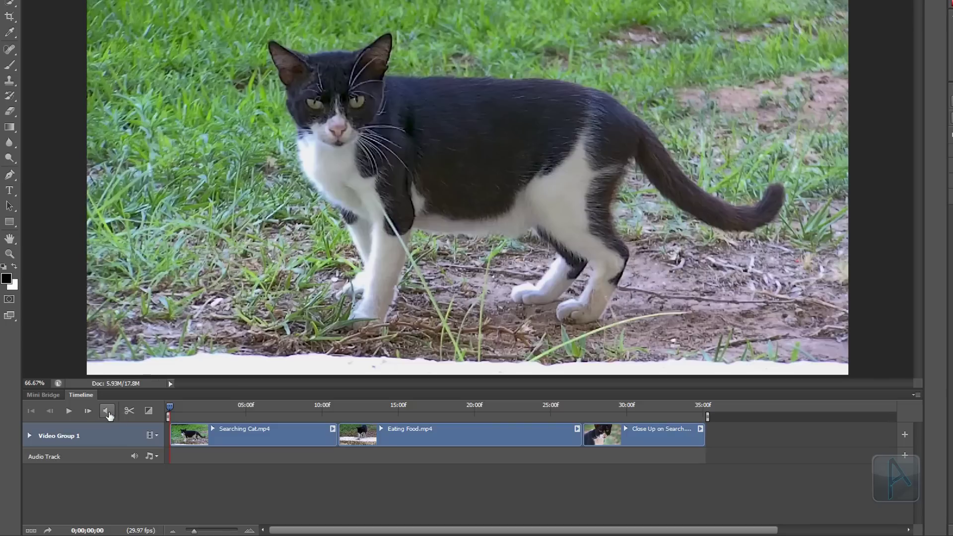
# Step: Enable timeline audio and mute the Searching Cat and Eating Food clips' sound
pyautogui.click(109, 412)
pyautogui.click(333, 429)
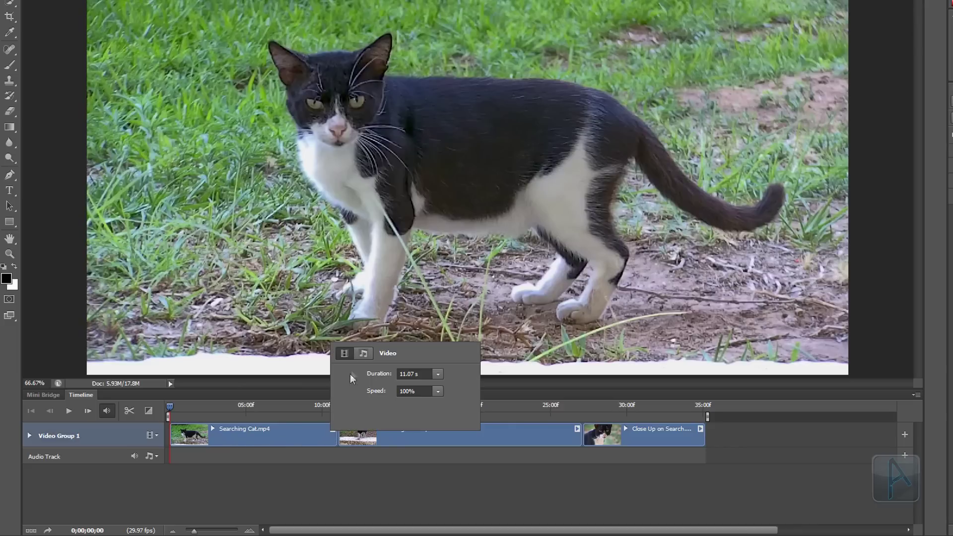
pyautogui.click(364, 353)
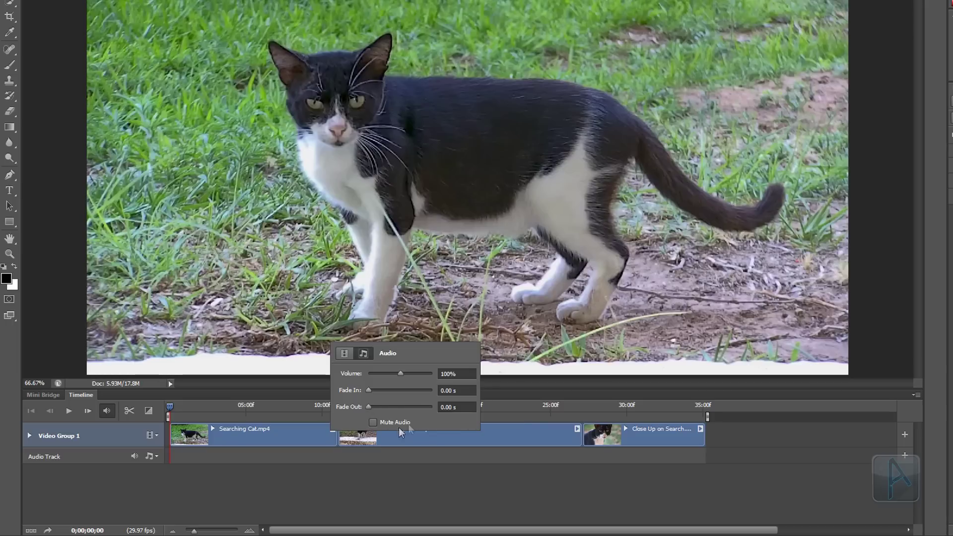
pyautogui.click(383, 421)
pyautogui.click(579, 430)
pyautogui.click(579, 431)
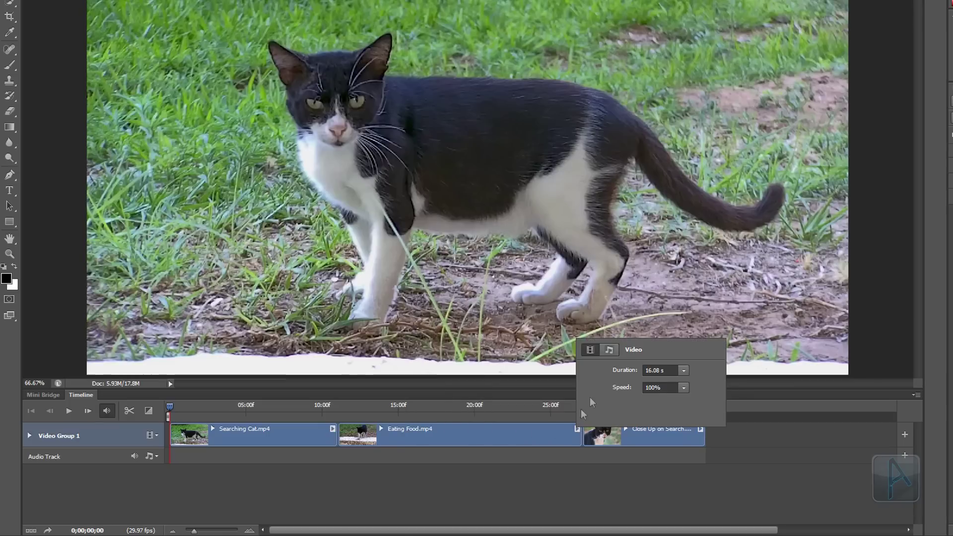
pyautogui.click(609, 351)
pyautogui.click(620, 417)
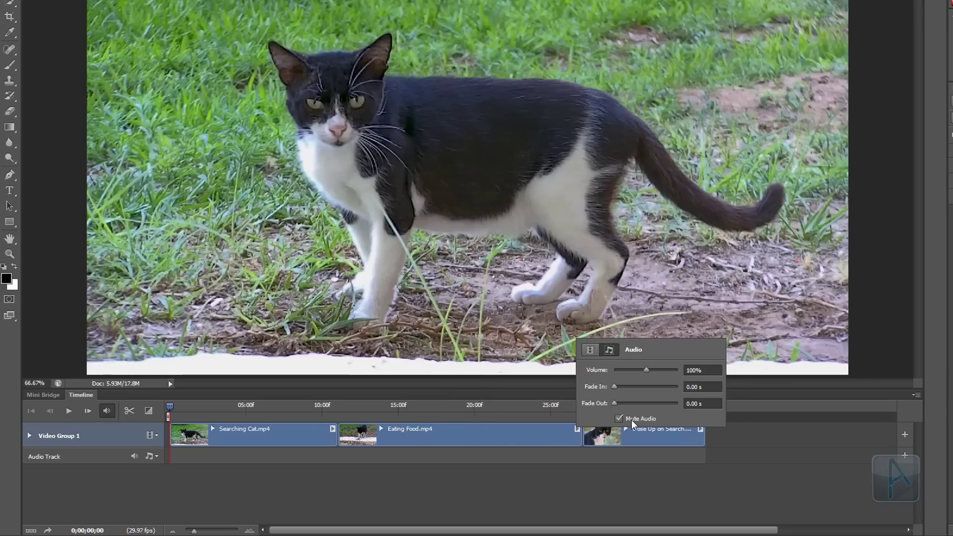
pyautogui.click(700, 428)
# Step: Check the Close Up on Search clip's audio settings, then play and stop a preview
pyautogui.click(698, 428)
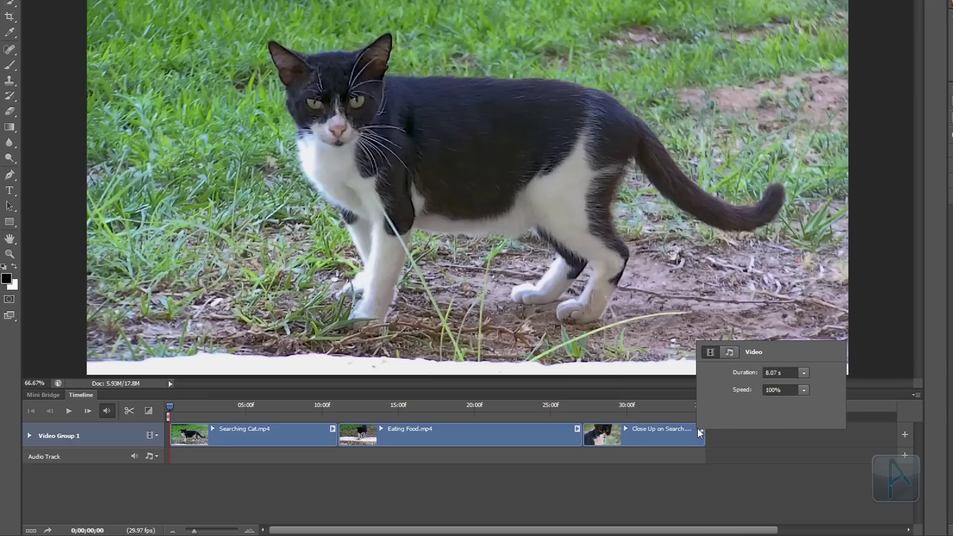
pyautogui.click(730, 352)
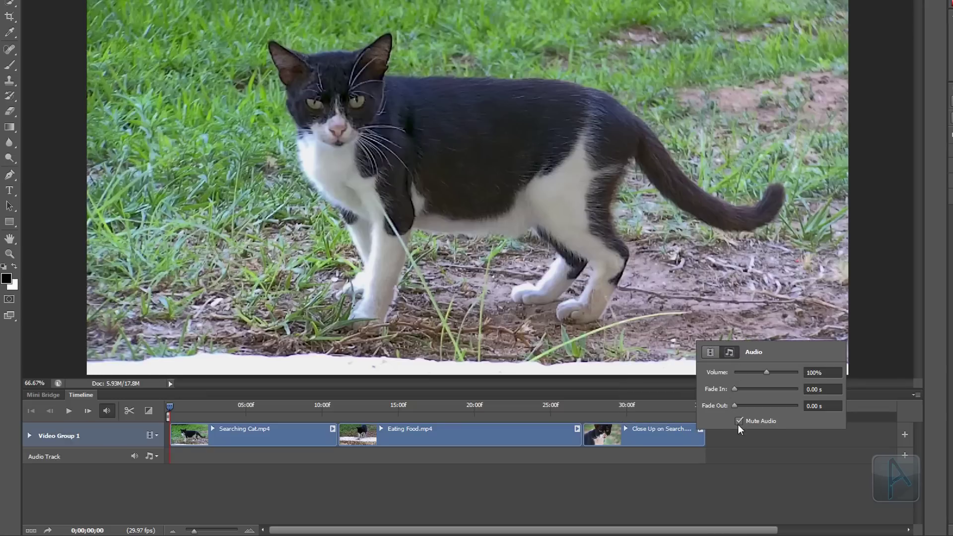
pyautogui.click(563, 463)
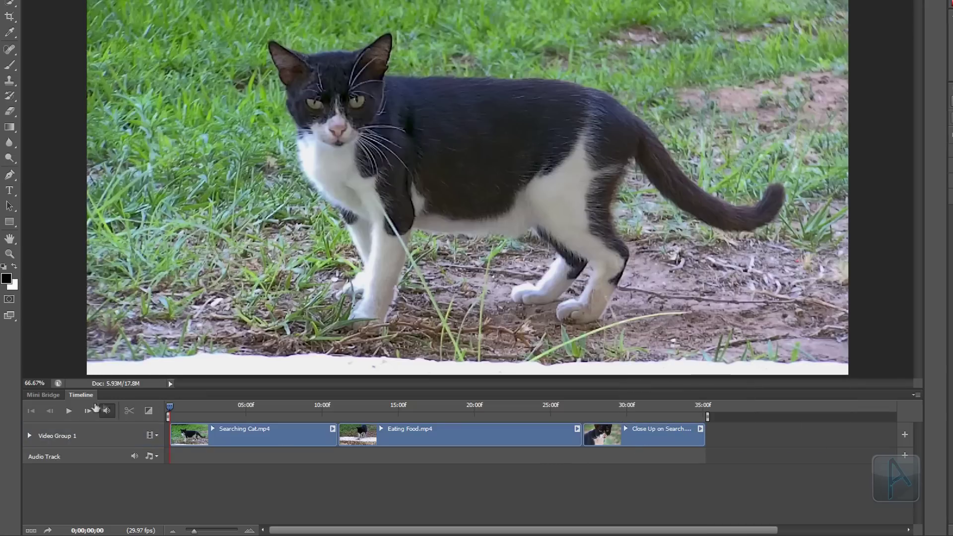
pyautogui.click(69, 411)
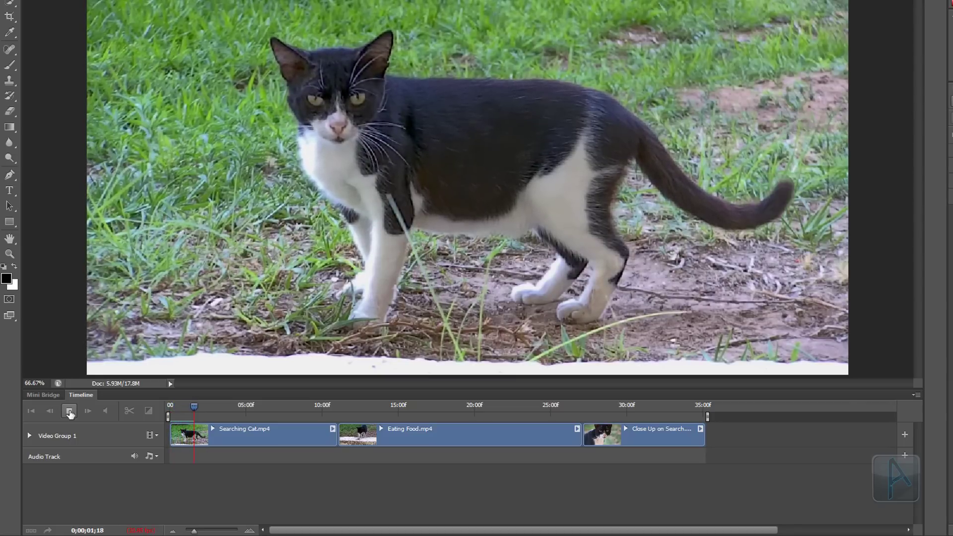
pyautogui.click(70, 413)
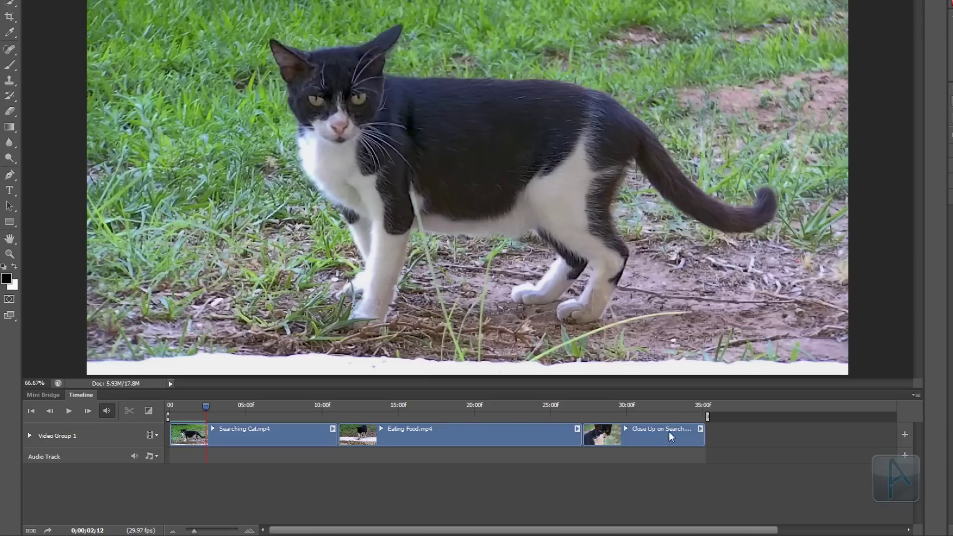
# Step: Move the Close Up on Search clip to the start of Video Group 1 and start trimming its end
pyautogui.moveTo(669, 432); pyautogui.dragTo(171, 438)
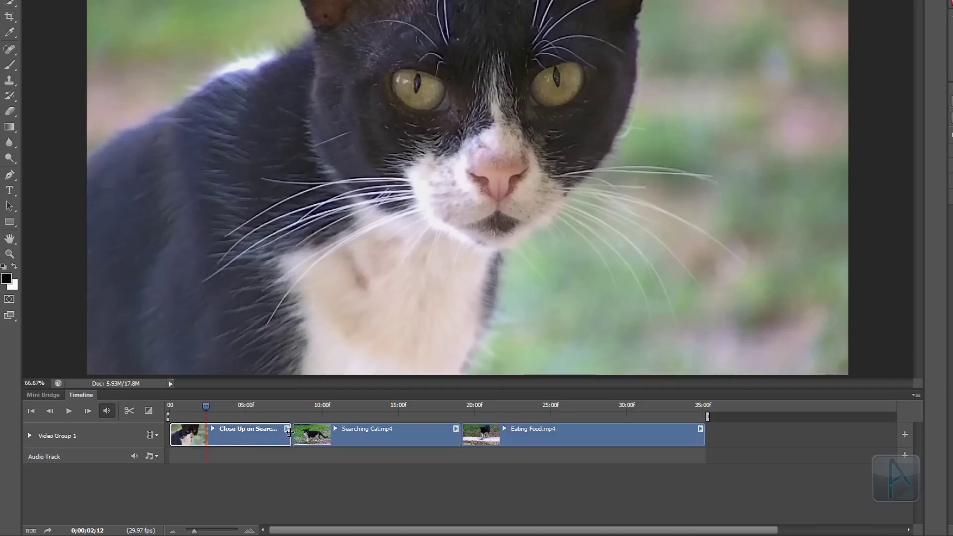
pyautogui.moveTo(289, 432); pyautogui.dragTo(246, 461)
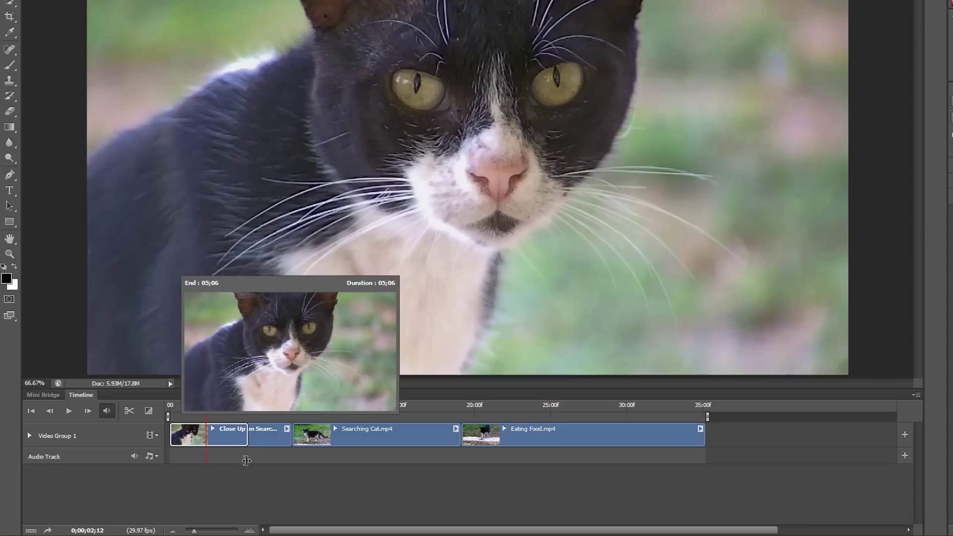
# Step: Trim Close Up on Search to about 5 s and shorten the Searching Cat and Eating Food clips
pyautogui.moveTo(247, 461); pyautogui.dragTo(246, 464)
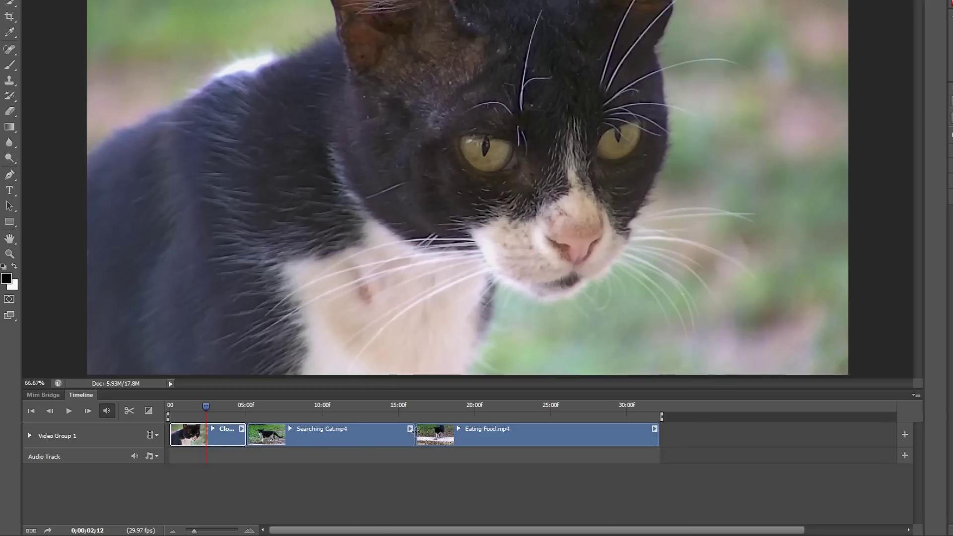
pyautogui.moveTo(414, 437); pyautogui.dragTo(350, 449)
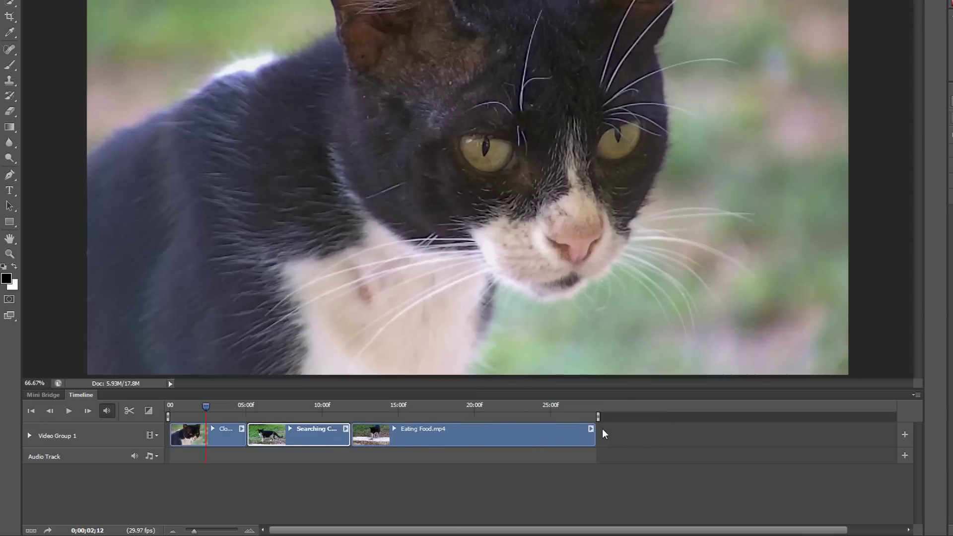
pyautogui.moveTo(593, 433); pyautogui.dragTo(514, 447)
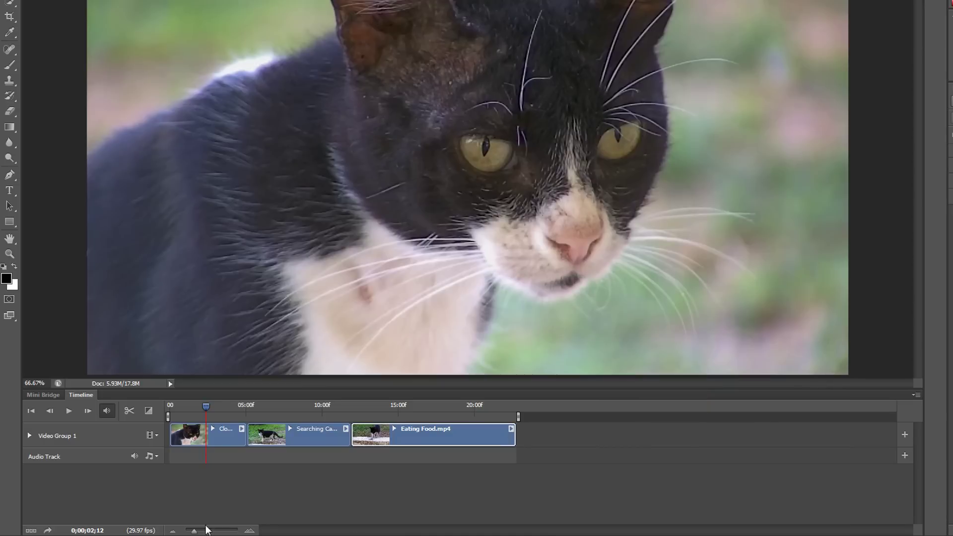
pyautogui.moveTo(193, 531); pyautogui.dragTo(197, 532)
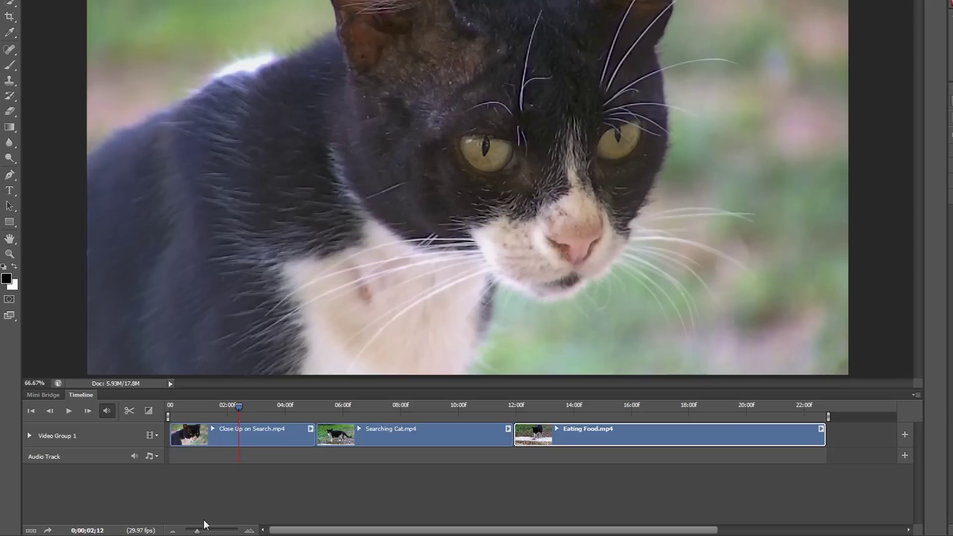
pyautogui.click(151, 411)
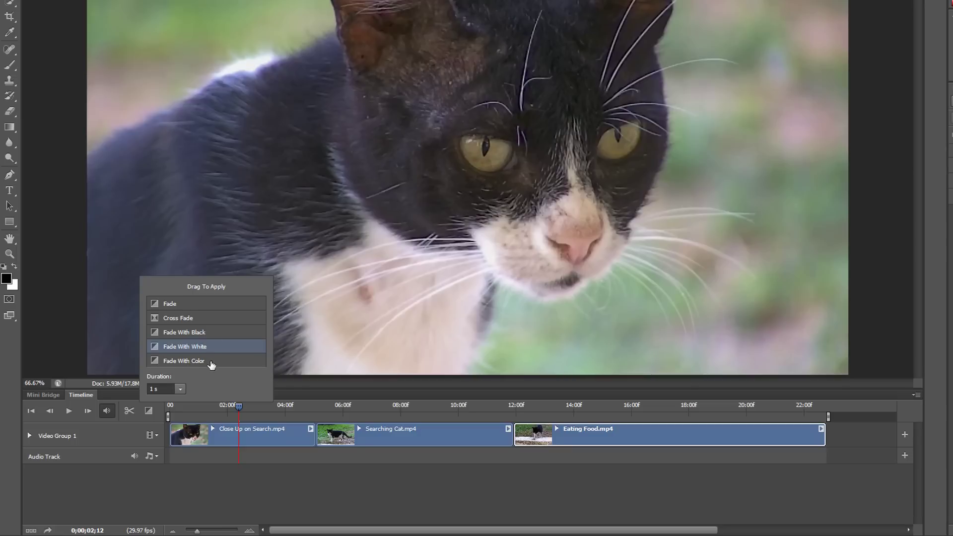
# Step: Add a 1 s Fade With Black to the start of Close Up on Search and play it back to check
pyautogui.click(181, 390)
pyautogui.click(221, 380)
pyautogui.moveTo(229, 336); pyautogui.dragTo(179, 436)
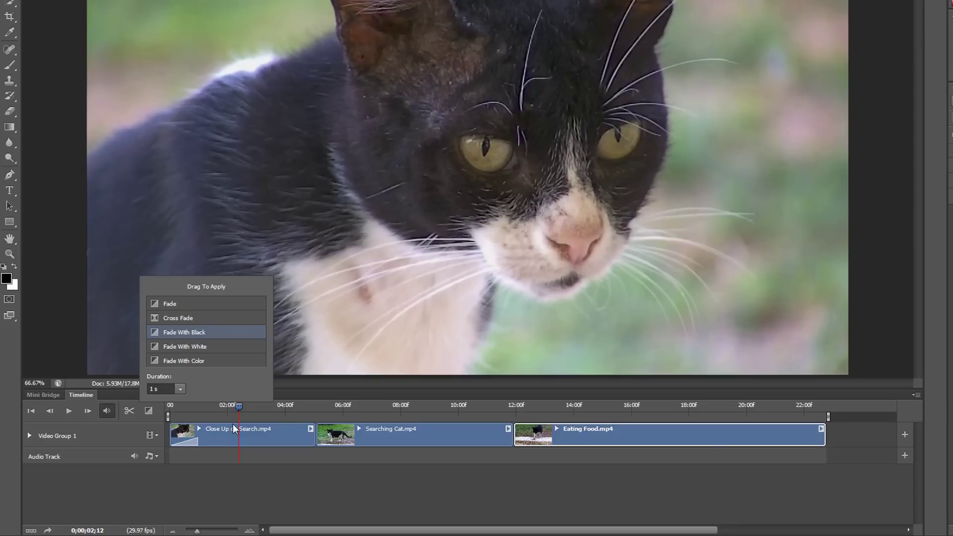
pyautogui.click(32, 412)
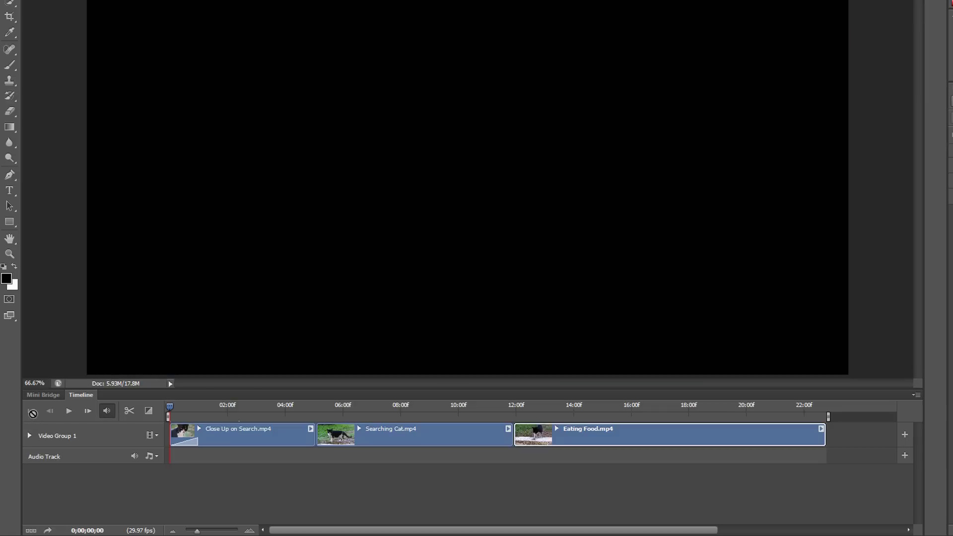
pyautogui.click(70, 414)
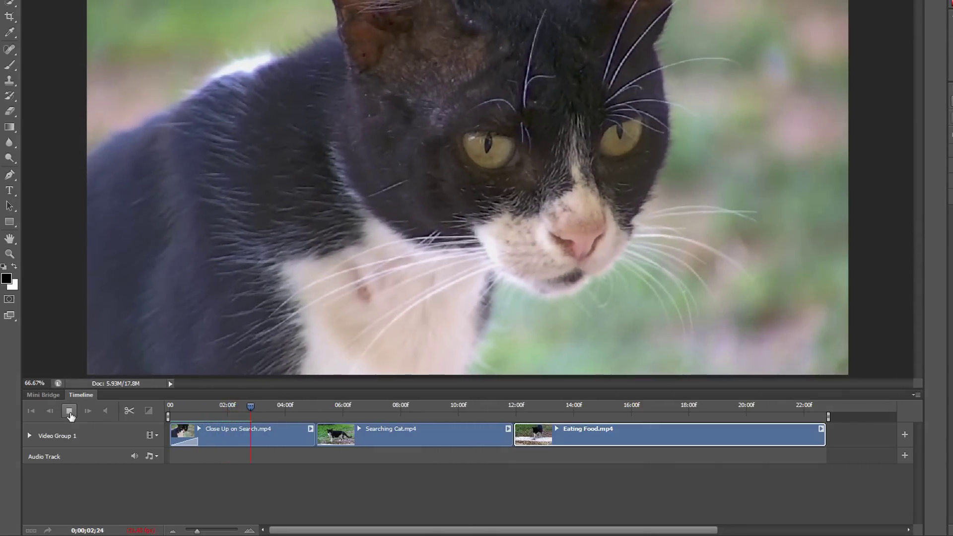
pyautogui.click(70, 414)
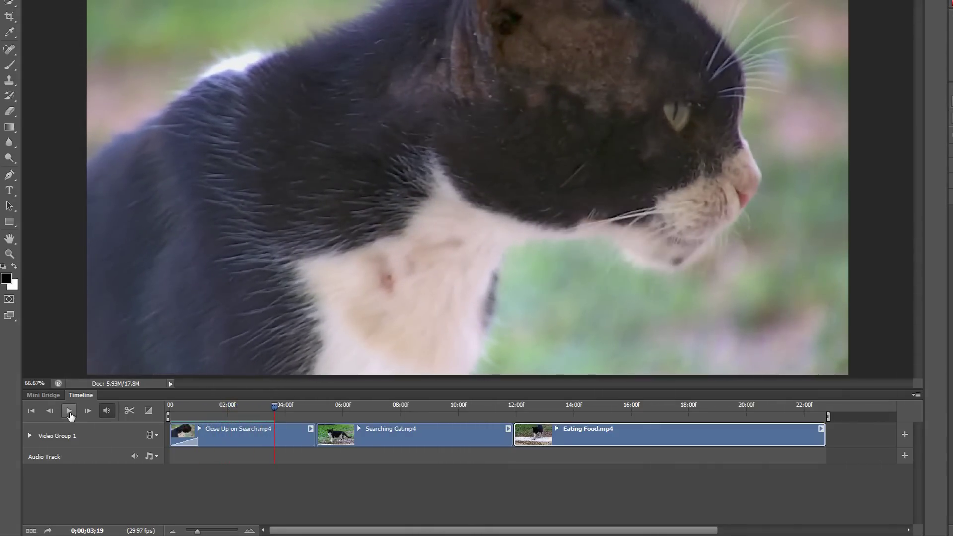
# Step: Place Cross Fade between the first two clips and Fade With White between the last two, then preview
pyautogui.click(151, 412)
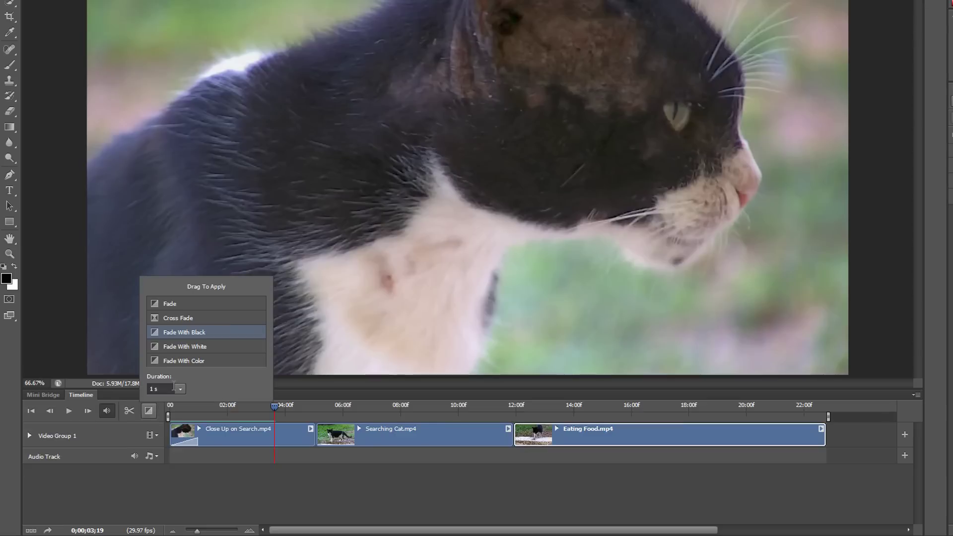
pyautogui.moveTo(174, 320); pyautogui.dragTo(317, 439)
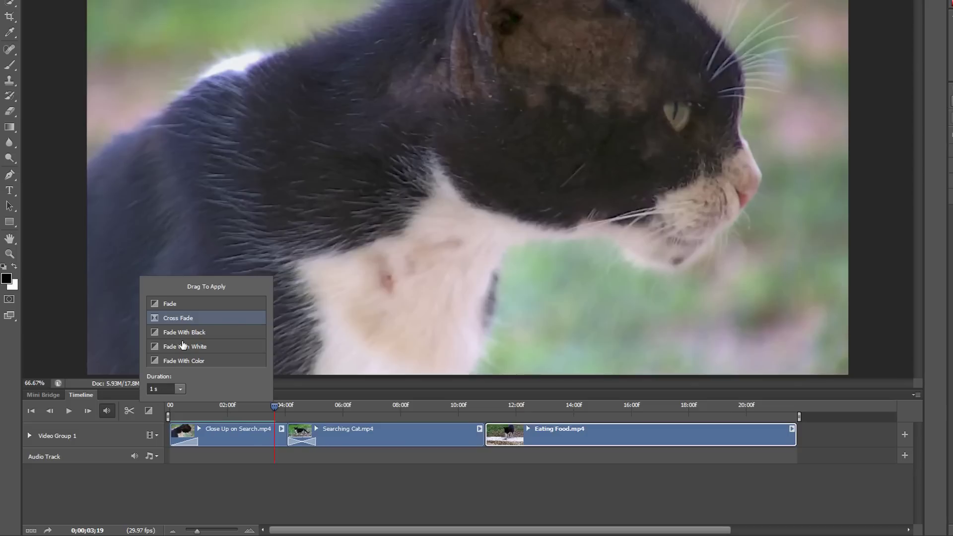
pyautogui.moveTo(183, 347); pyautogui.dragTo(488, 443)
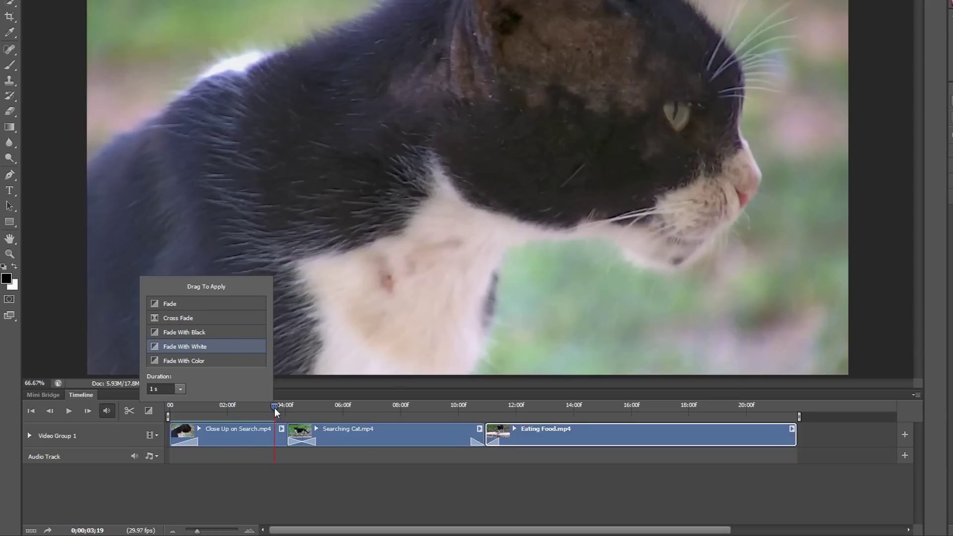
pyautogui.moveTo(276, 406); pyautogui.dragTo(474, 407)
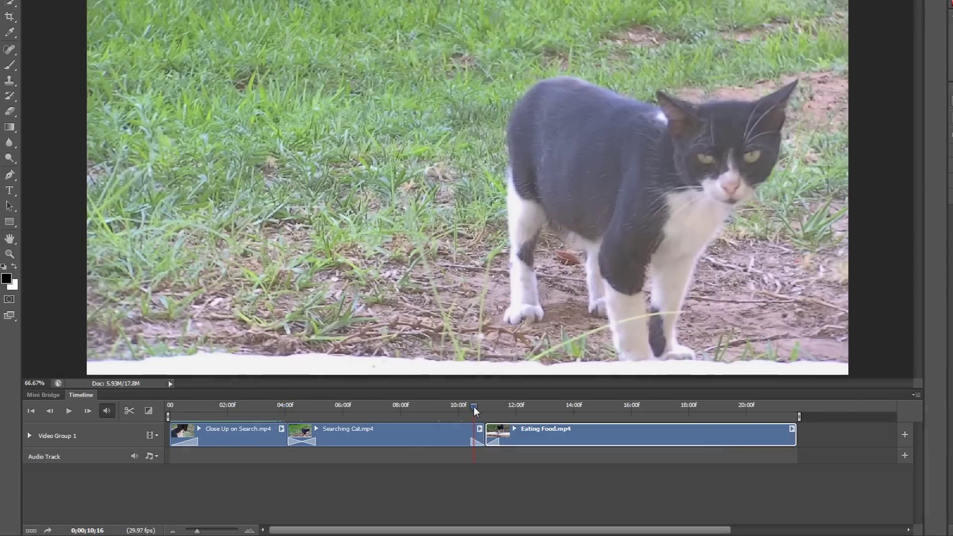
pyautogui.press('space')
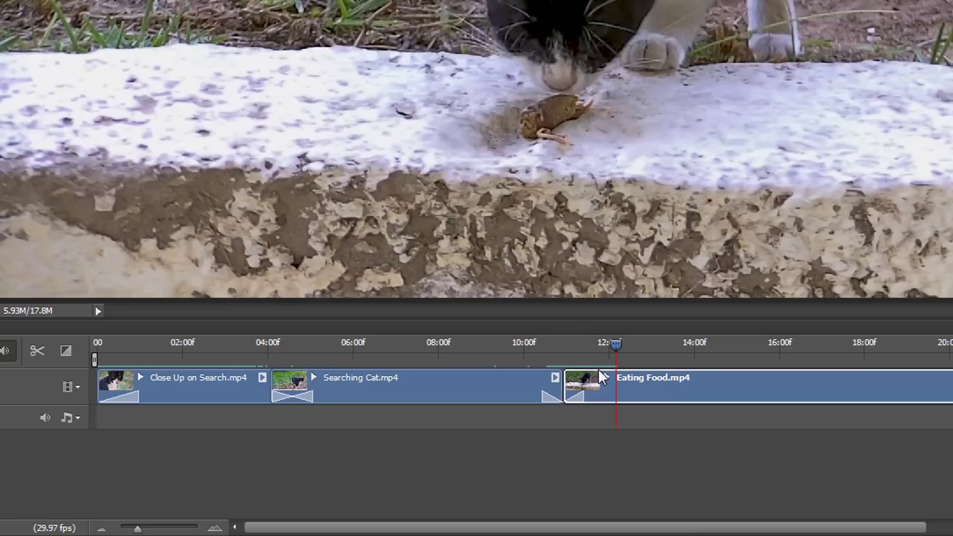
pyautogui.moveTo(616, 343)
pyautogui.mouseDown()
pyautogui.moveTo(662, 341)
pyautogui.moveTo(618, 347)
pyautogui.mouseUp()
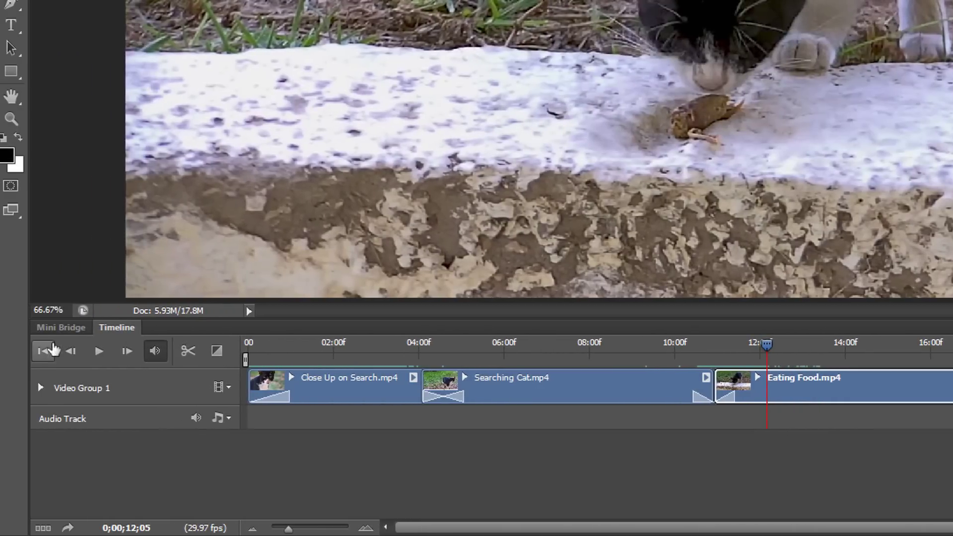
# Step: Replay the sequence from the first frame to review its black fade-in, cross fade and white fade
pyautogui.click(43, 351)
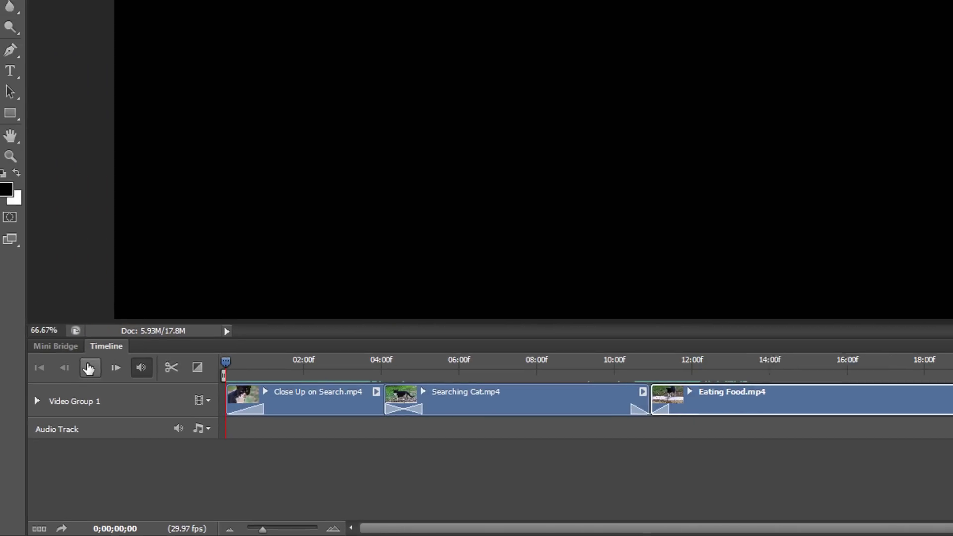
pyautogui.click(98, 351)
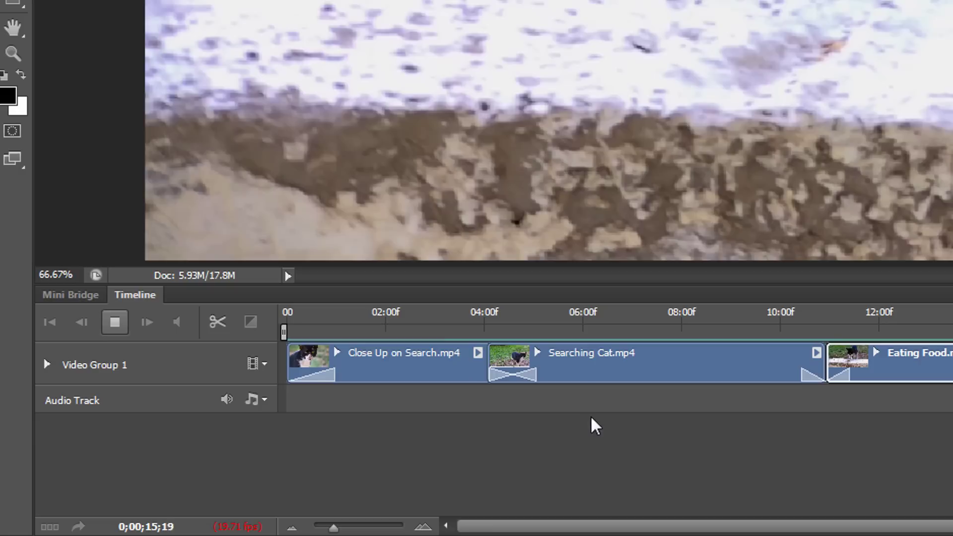
# Step: Stop playback and add Live my Life.mp3 to the audio track
pyautogui.press('space')
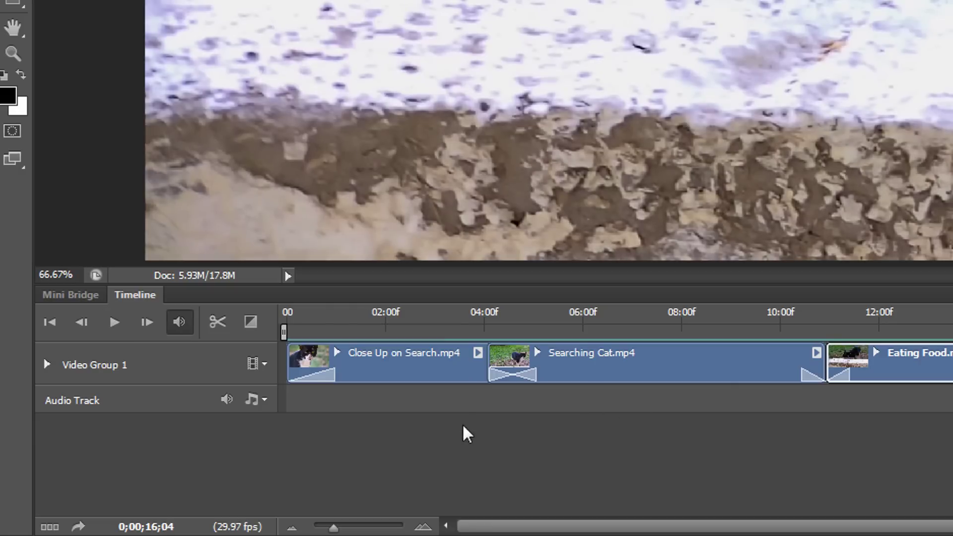
pyautogui.click(262, 401)
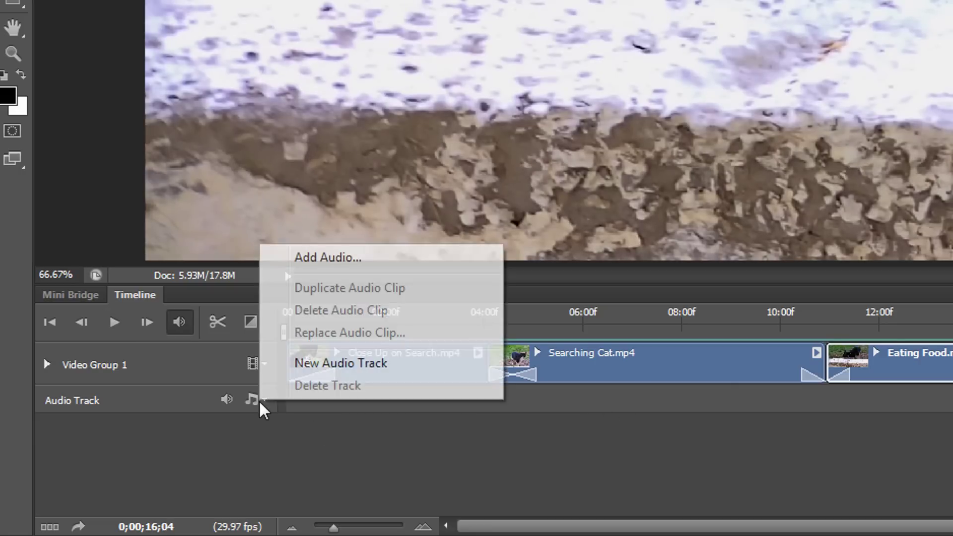
pyautogui.click(347, 261)
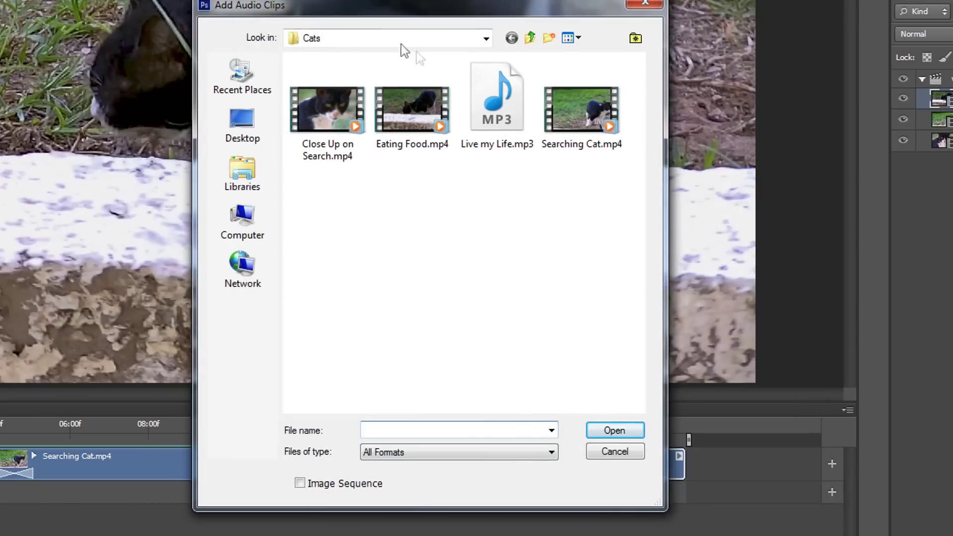
pyautogui.click(497, 106)
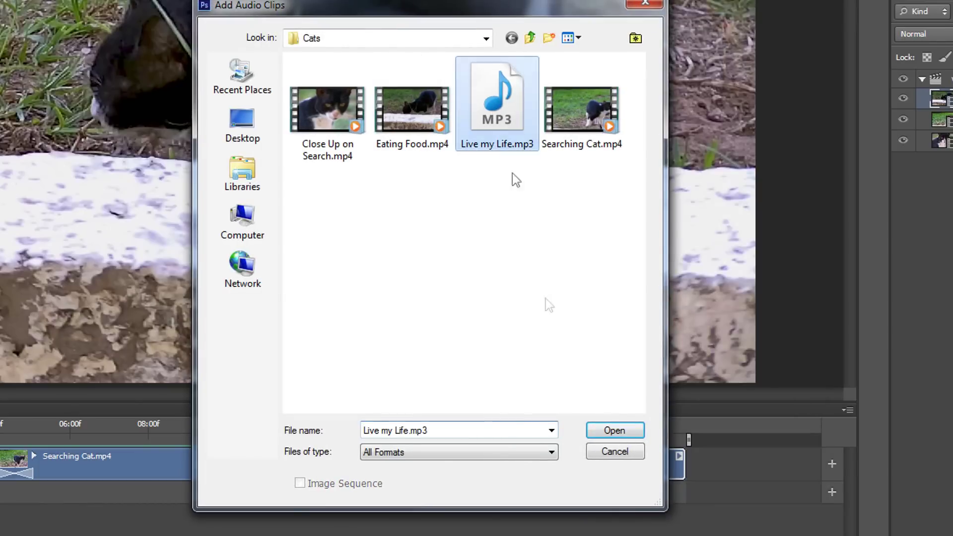
pyautogui.click(616, 431)
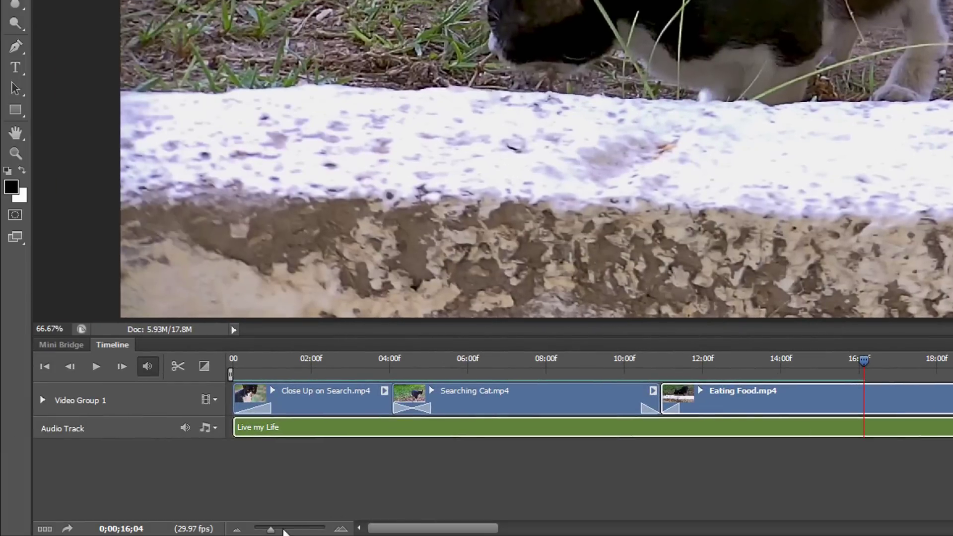
# Step: Trim the music clip so it ends with the last video clip
pyautogui.moveTo(284, 531); pyautogui.dragTo(262, 531)
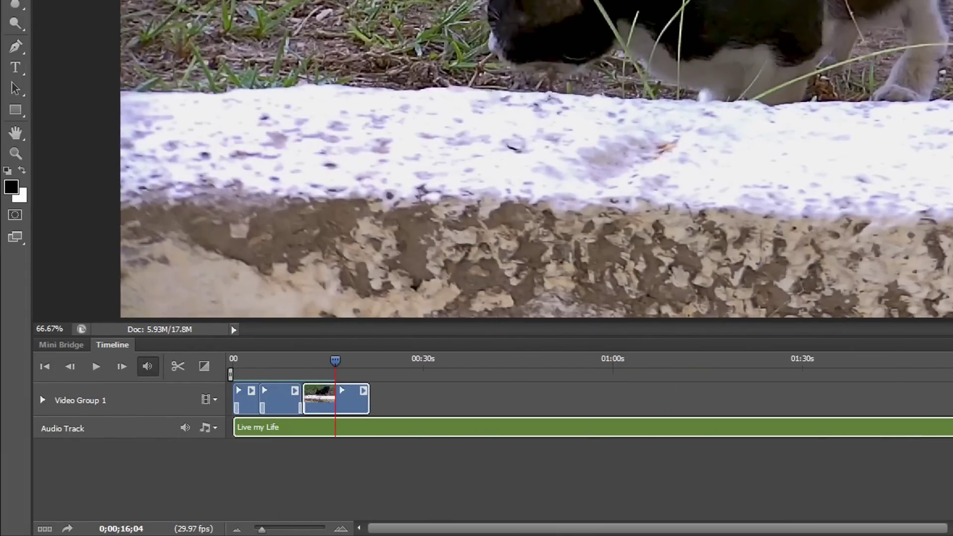
pyautogui.moveTo(952, 427); pyautogui.dragTo(390, 427)
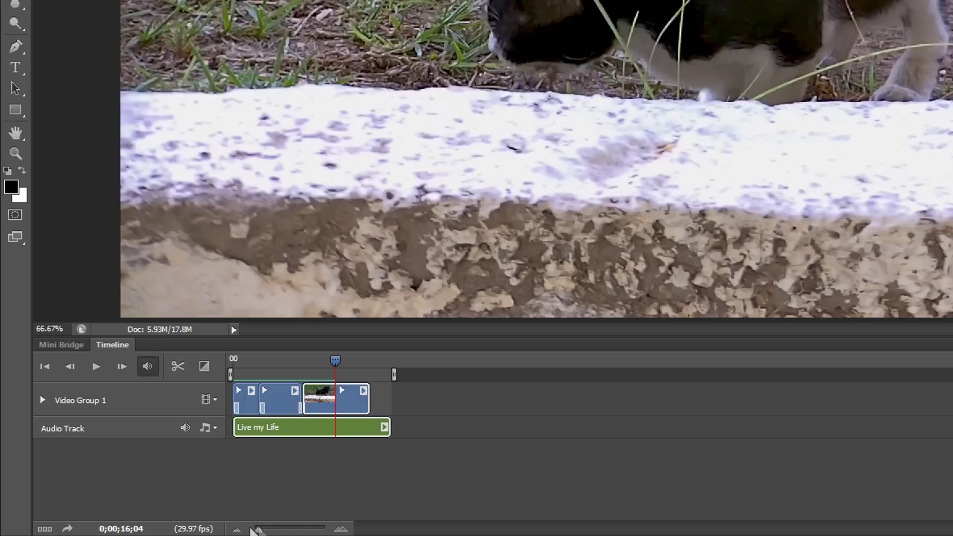
pyautogui.moveTo(258, 531); pyautogui.dragTo(272, 531)
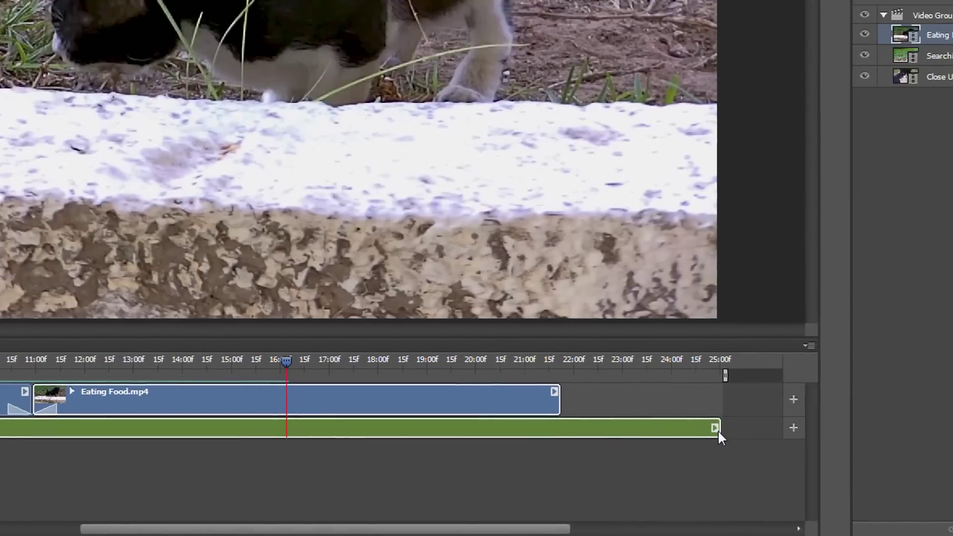
# Step: Give the music clip a 2.81-second fade-out
pyautogui.click(718, 430)
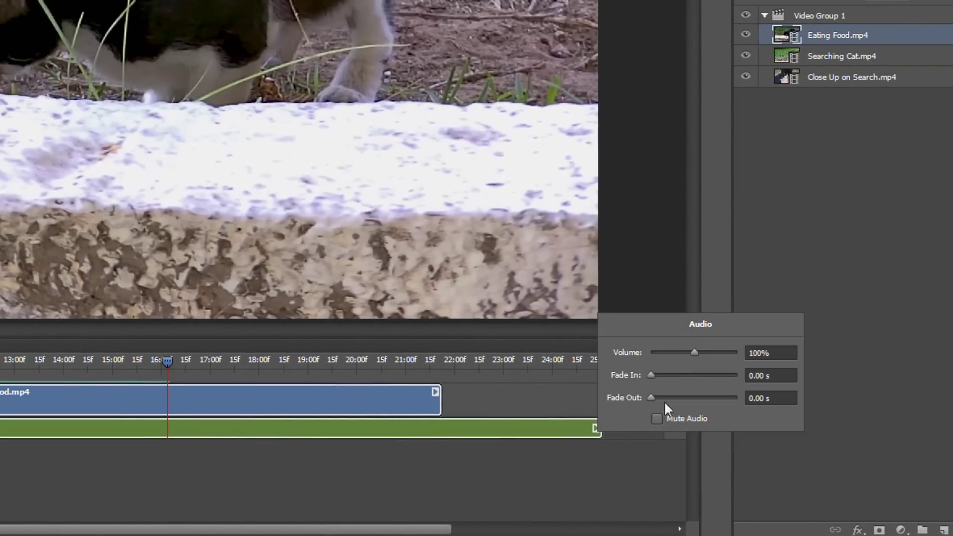
pyautogui.moveTo(651, 396); pyautogui.dragTo(660, 399)
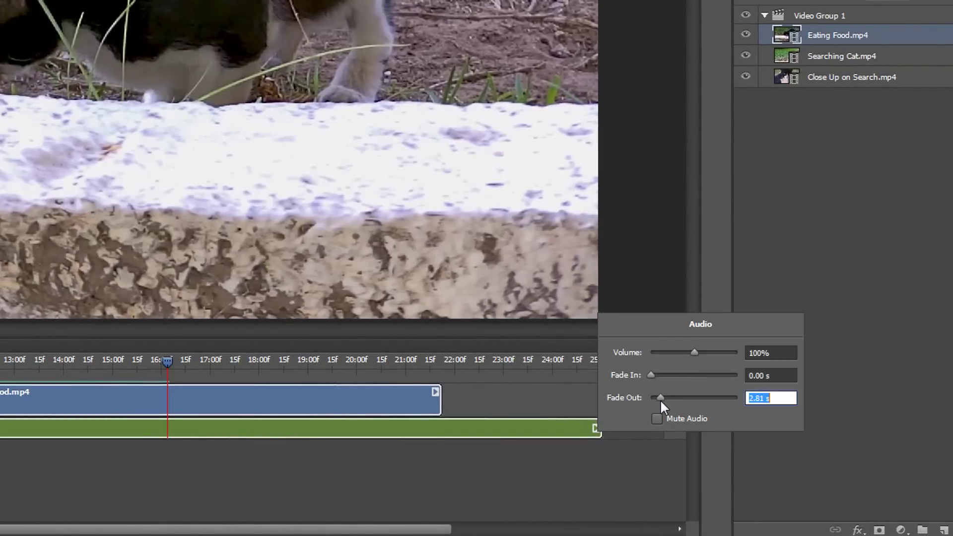
pyautogui.click(481, 396)
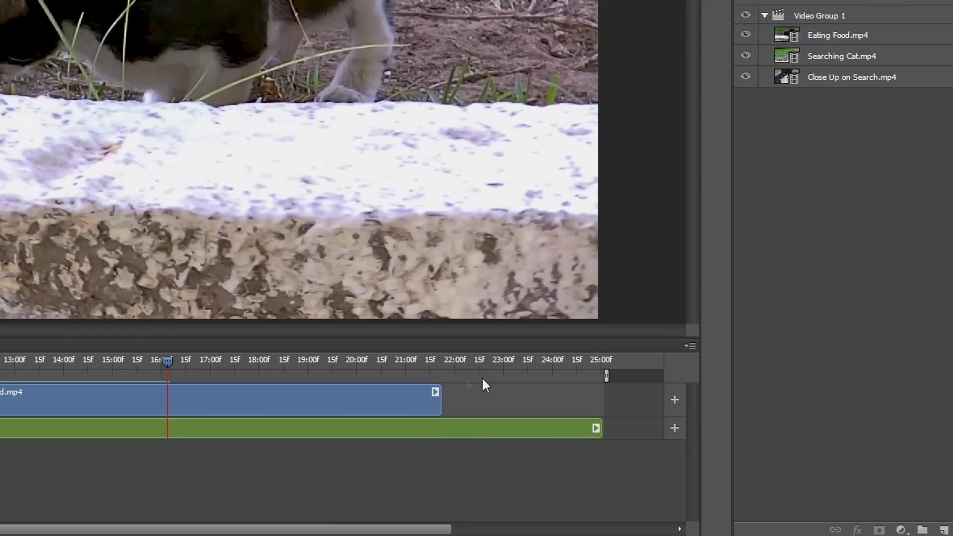
# Step: Preview the edited video with music from the start, then stop playback
pyautogui.click(426, 365)
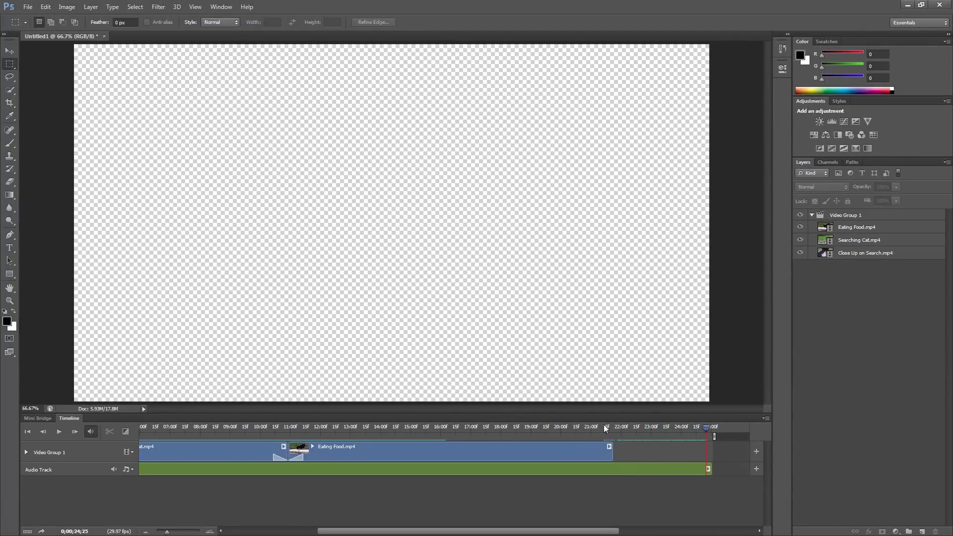
pyautogui.click(27, 431)
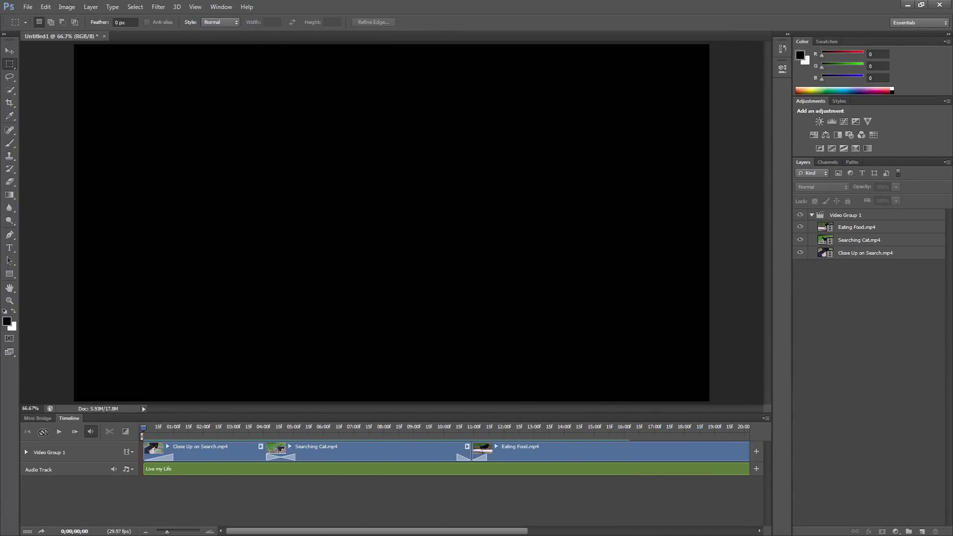
pyautogui.click(59, 432)
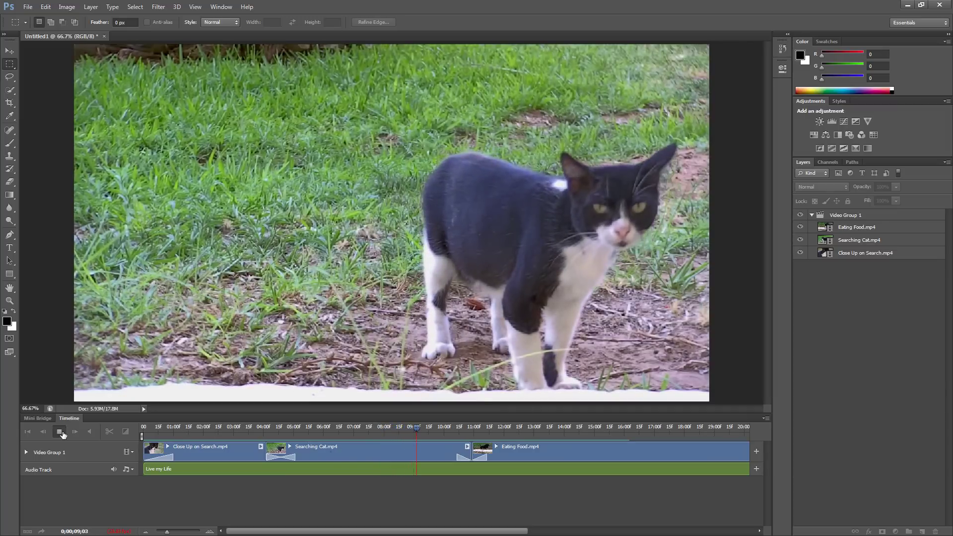
pyautogui.click(60, 433)
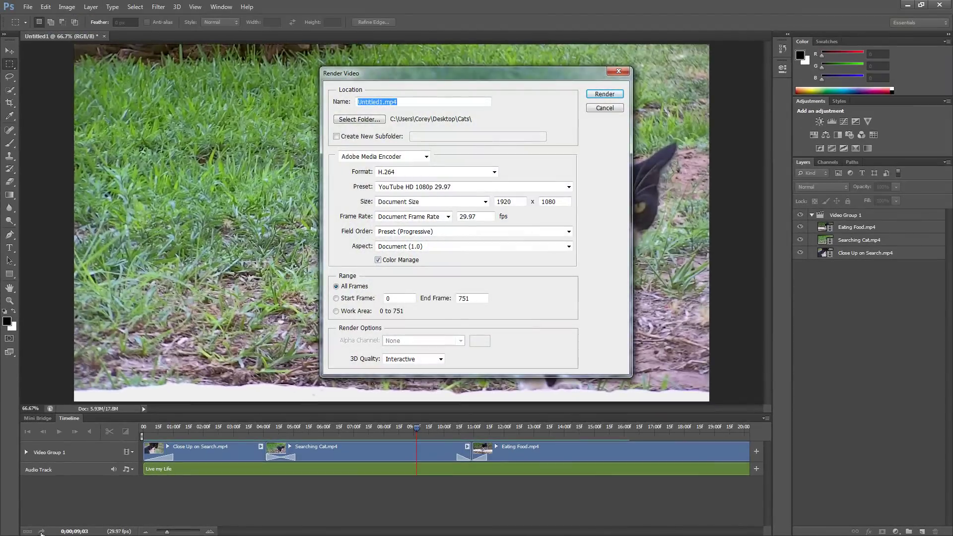
# Step: Render the timeline as 'Cats' in H.264 with the YouTube HD 1080p 29.97 preset
pyautogui.click(605, 108)
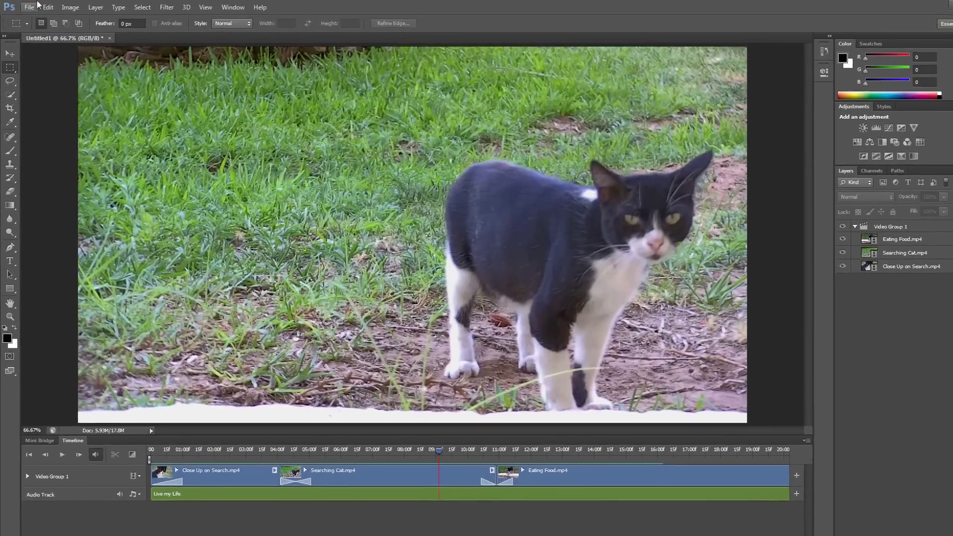
pyautogui.click(28, 7)
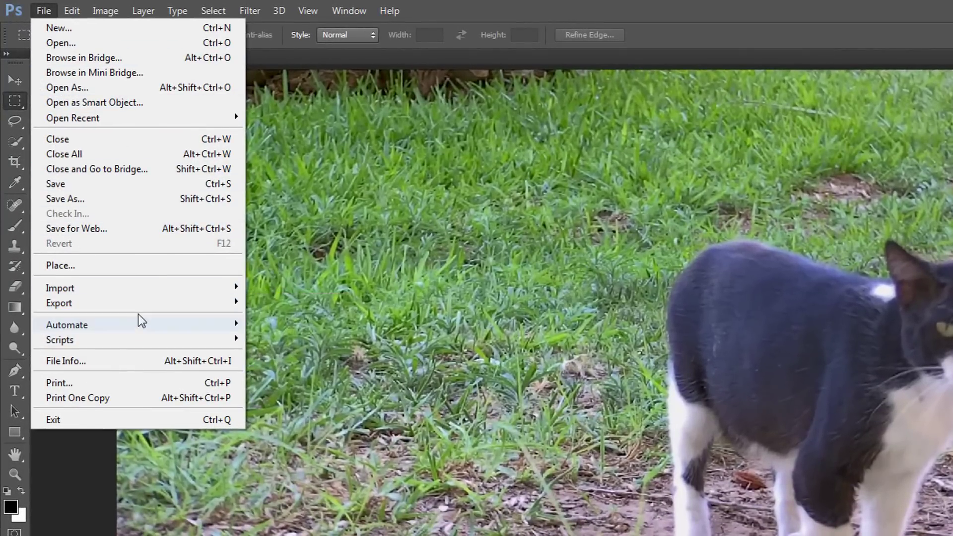
pyautogui.moveTo(204, 302)
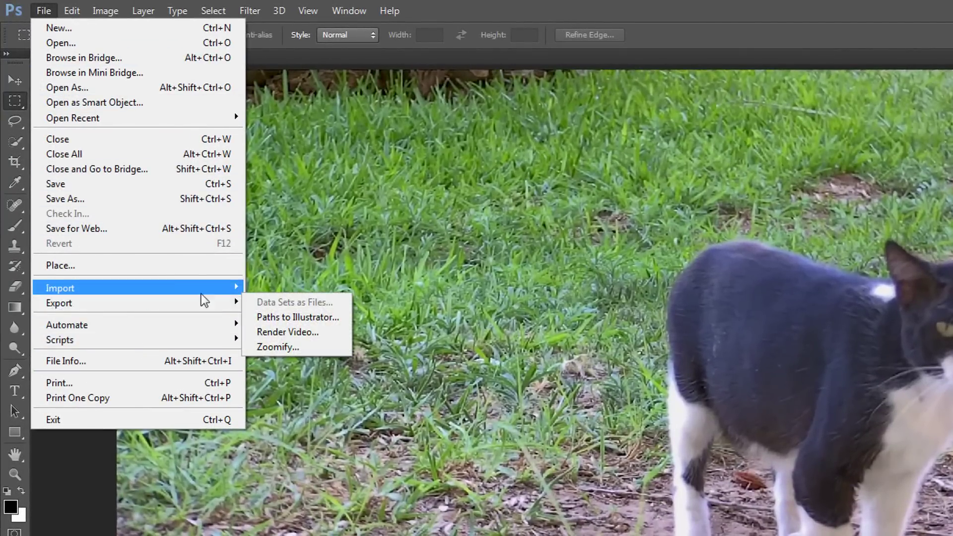
pyautogui.click(325, 339)
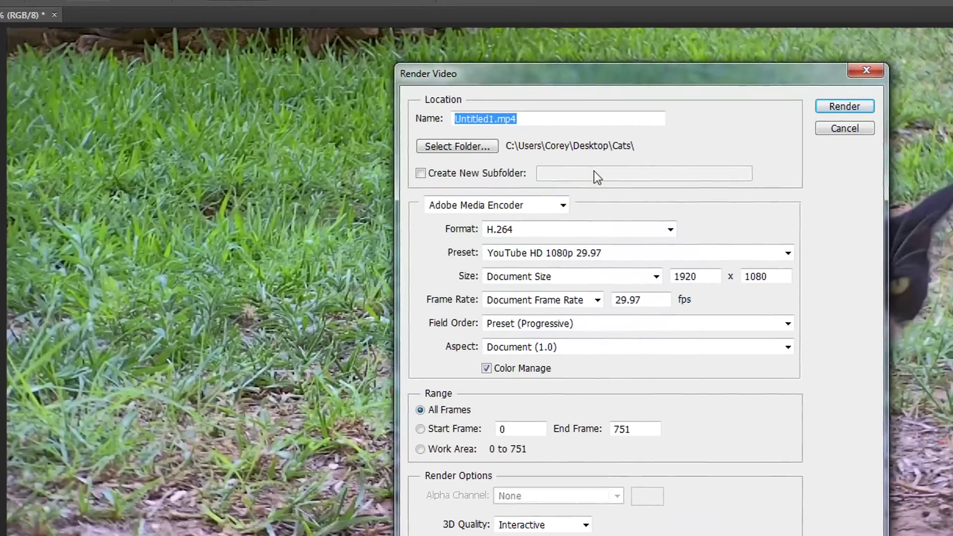
pyautogui.write('Cats')
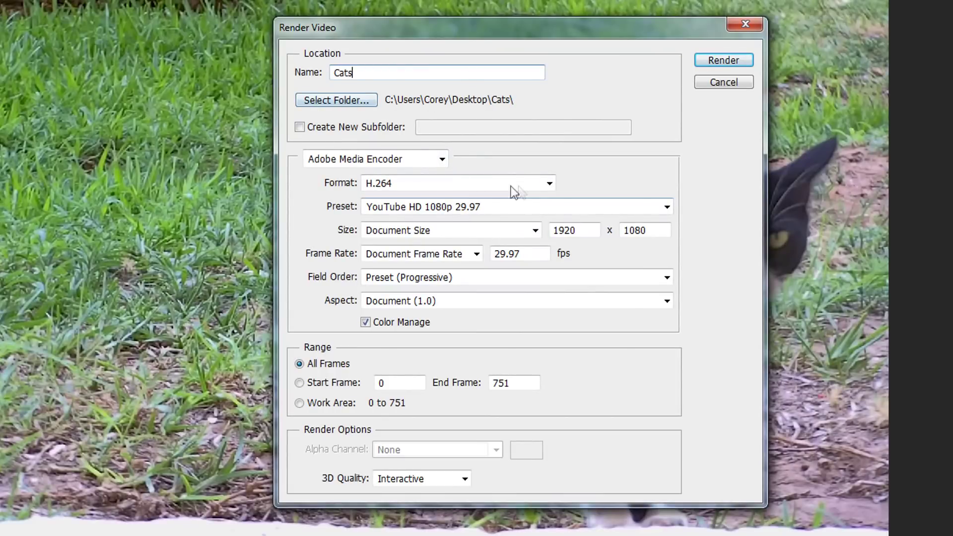
pyautogui.click(648, 207)
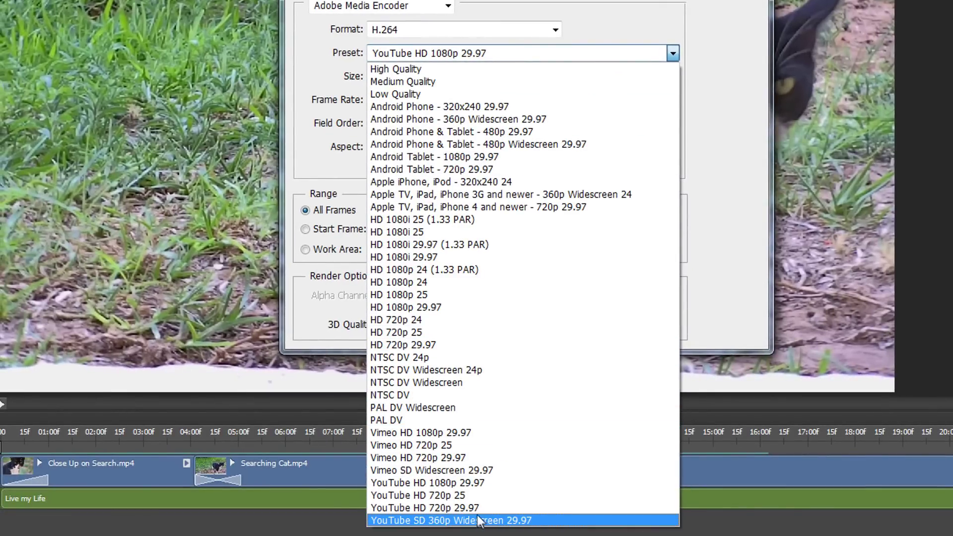
pyautogui.click(529, 483)
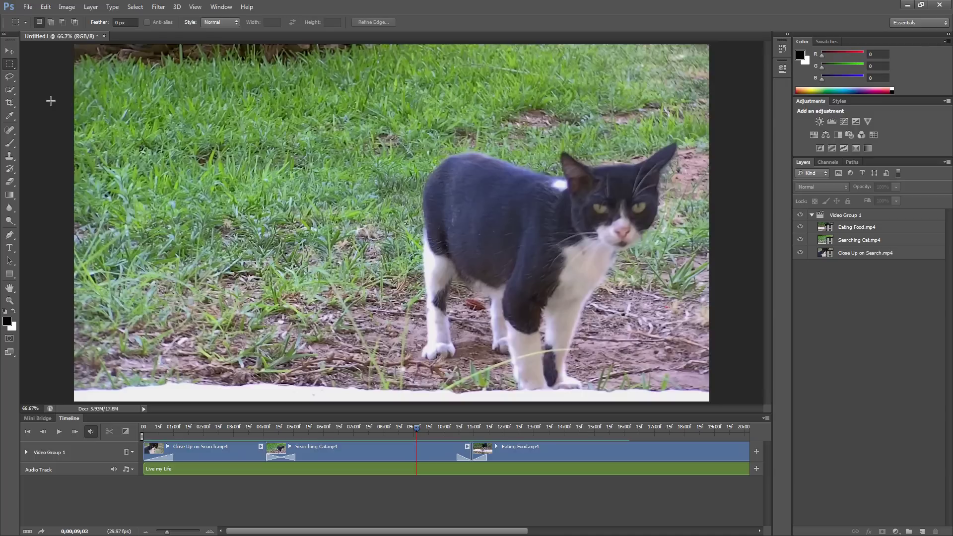
# Step: Save the project as Cats2 in Photoshop PSD format with maximum compatibility
pyautogui.click(28, 7)
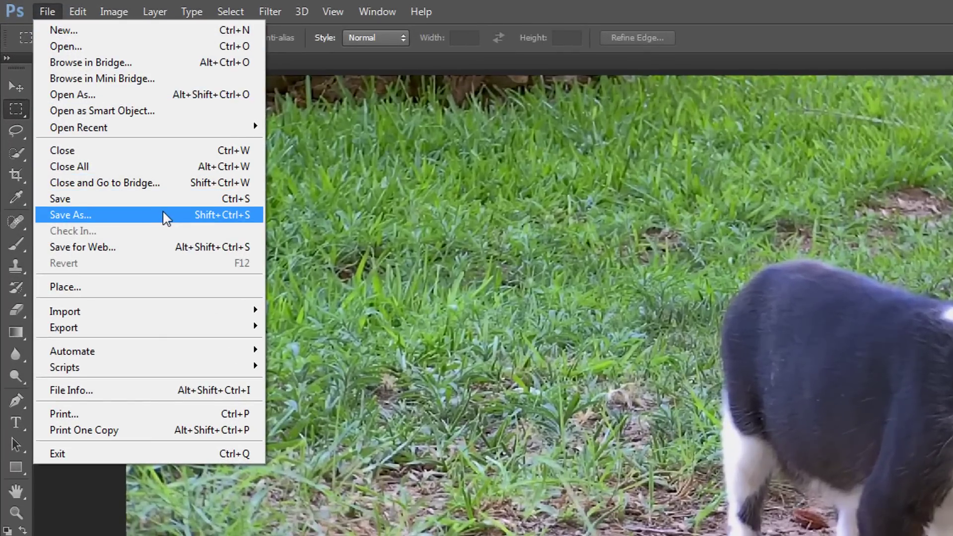
pyautogui.click(162, 215)
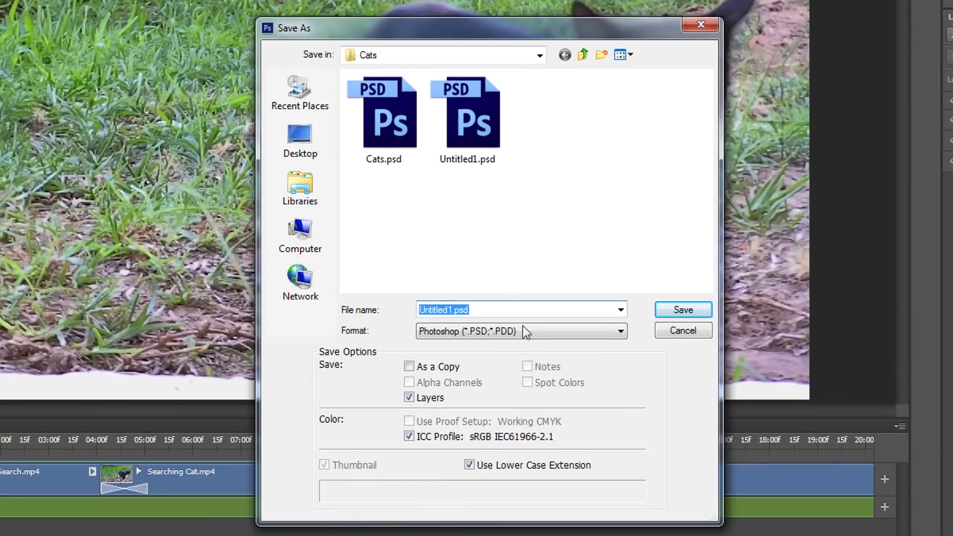
pyautogui.click(524, 329)
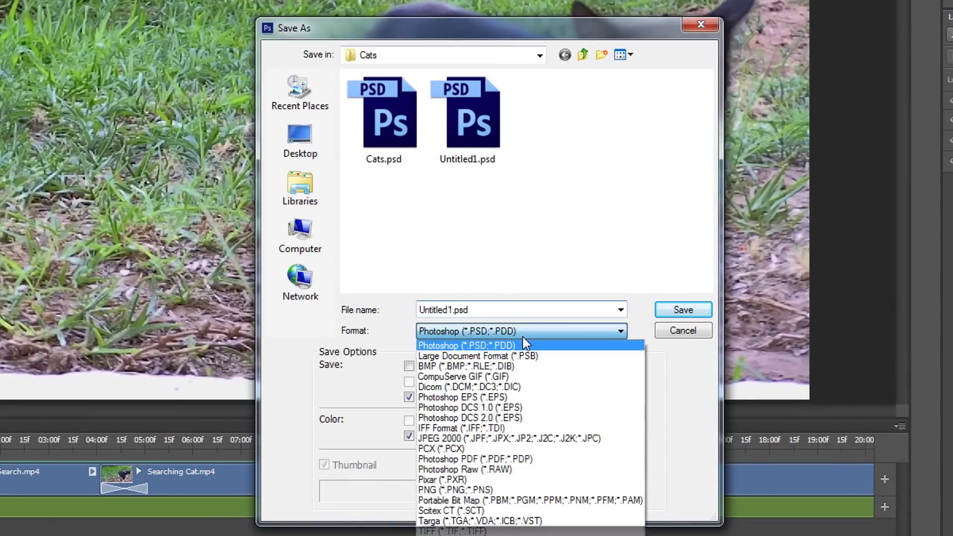
pyautogui.click(500, 347)
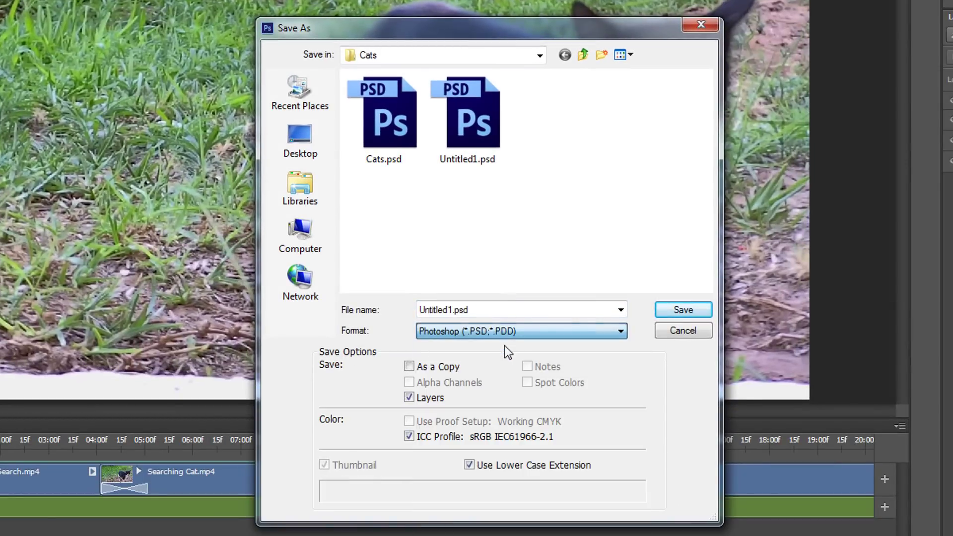
pyautogui.doubleClick(483, 308)
pyautogui.write('Ca')
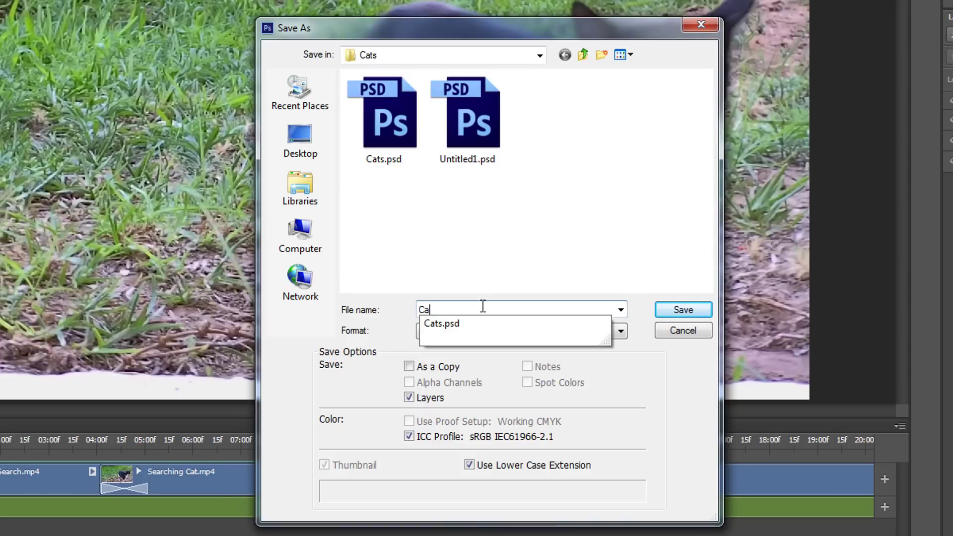
pyautogui.write('ts2')
pyautogui.click(690, 313)
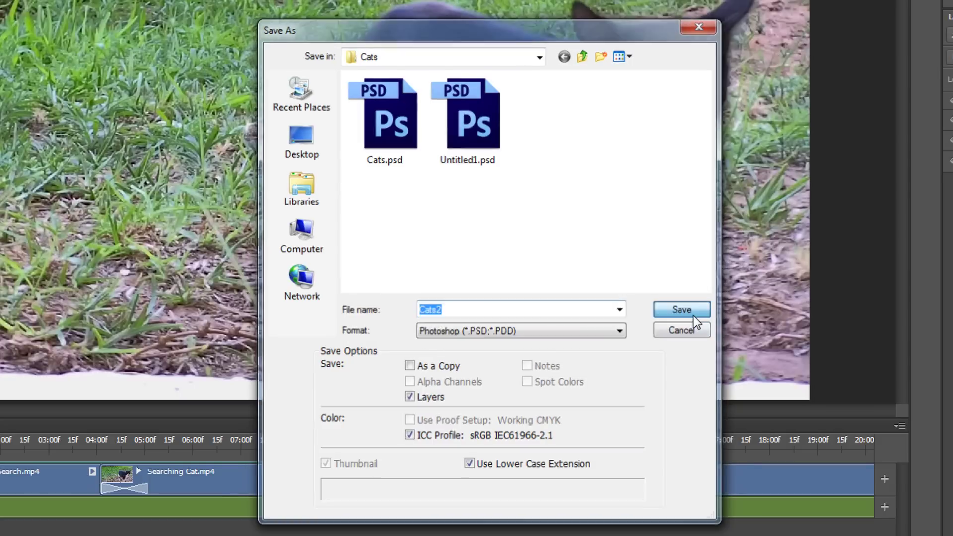
pyautogui.click(628, 17)
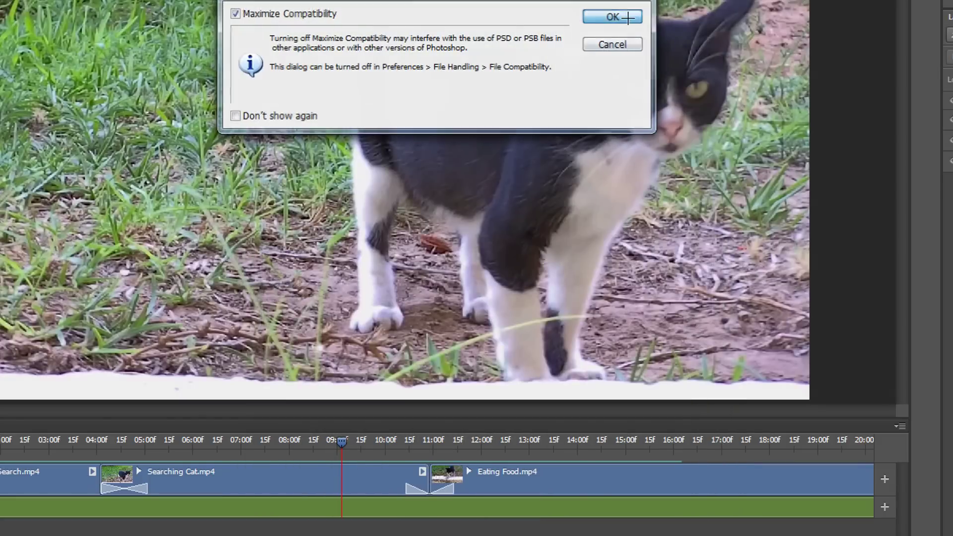